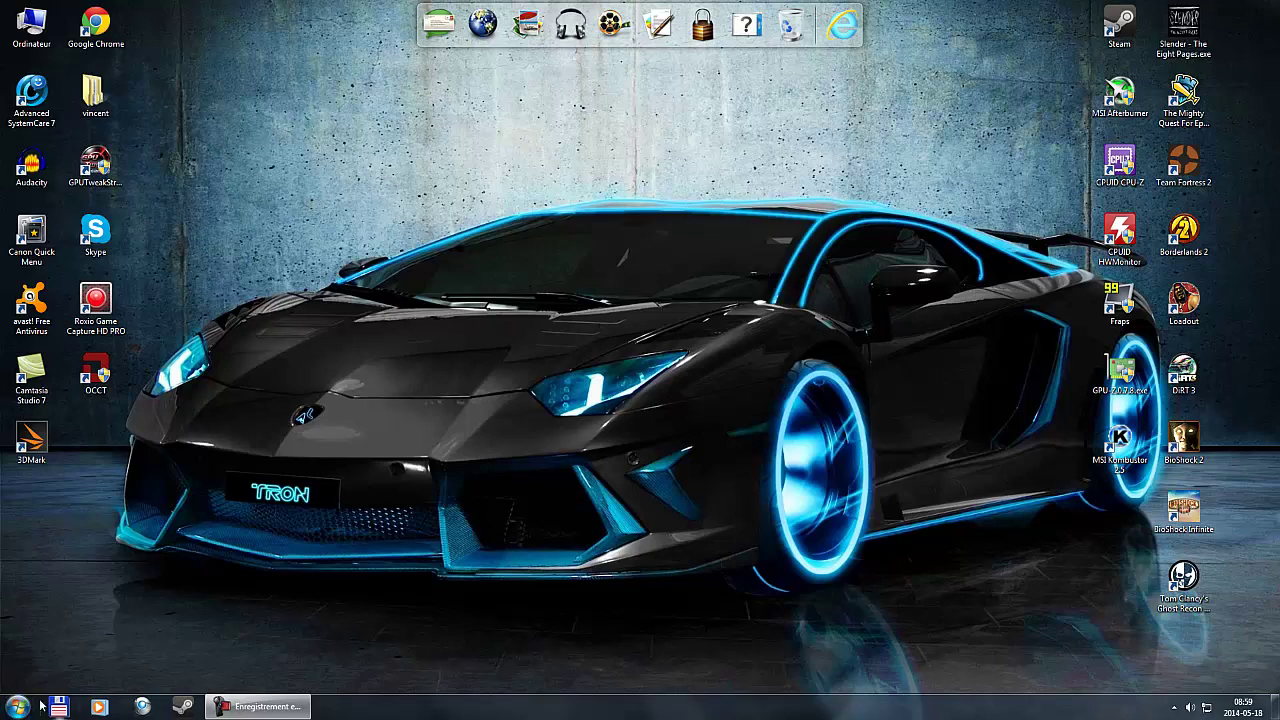
Step: Open the web browser and search Google for "msi afterburner"
click(143, 706)
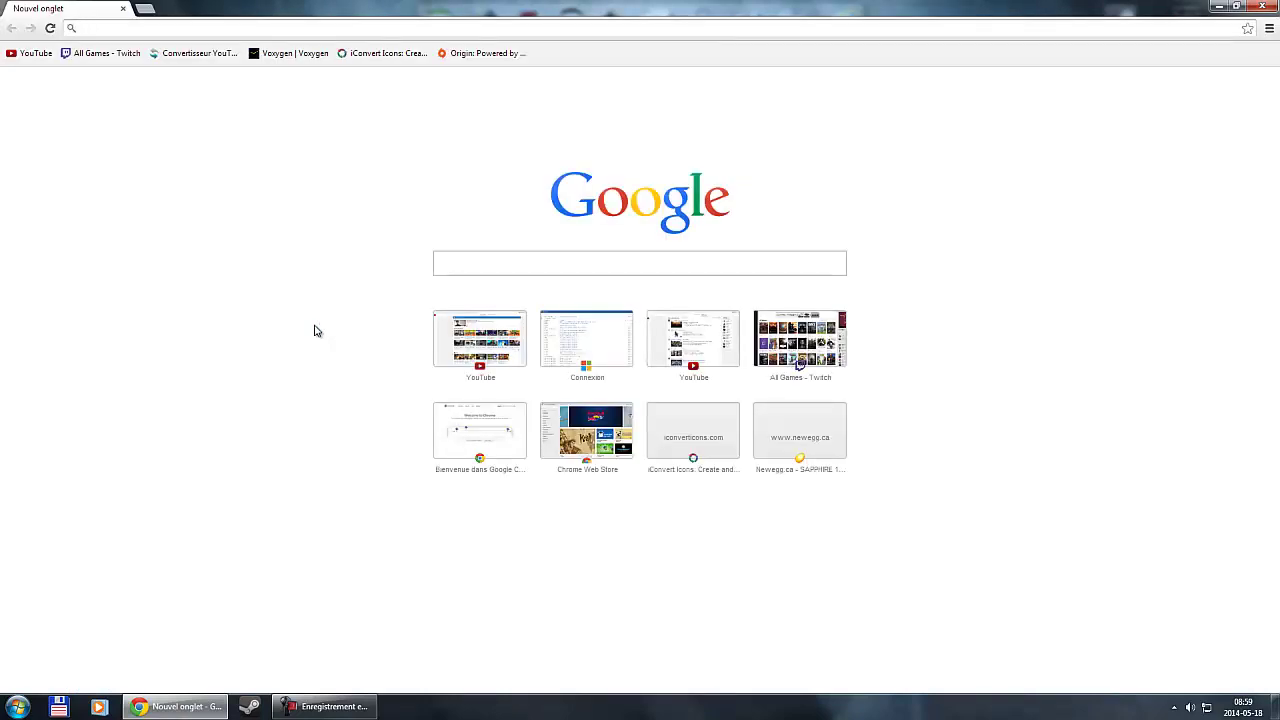
text(Msi )
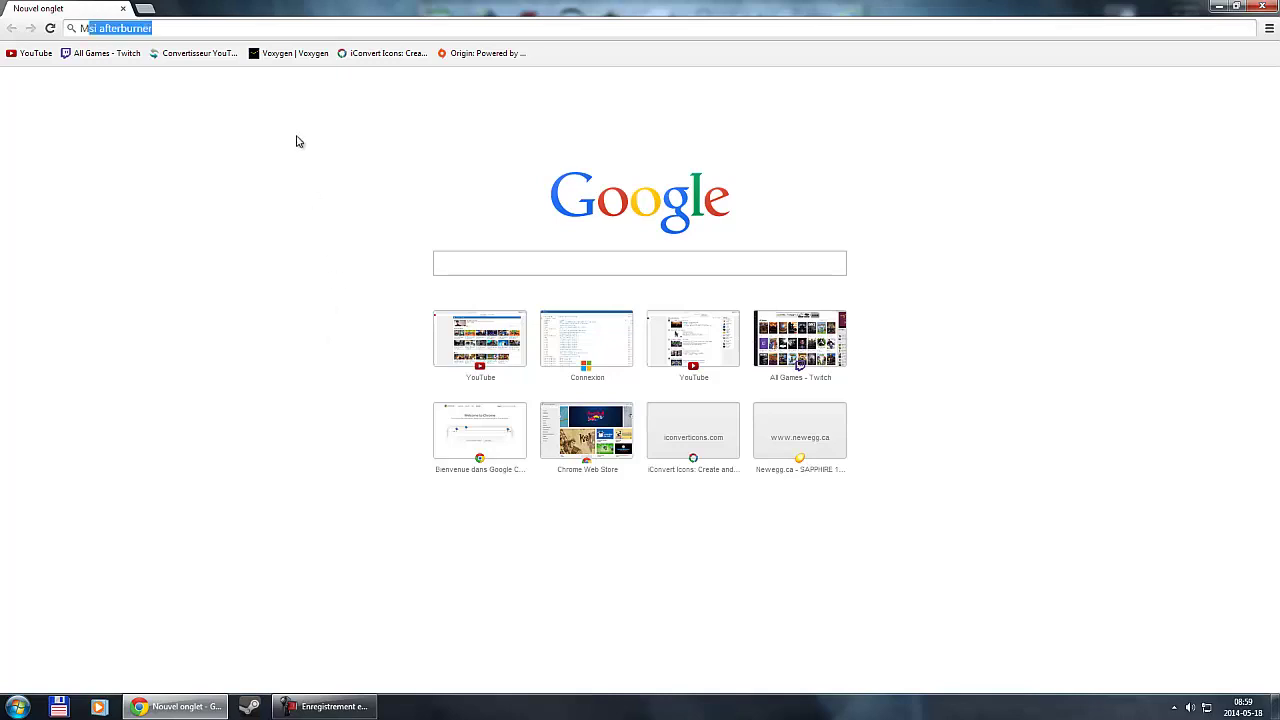
text(after)
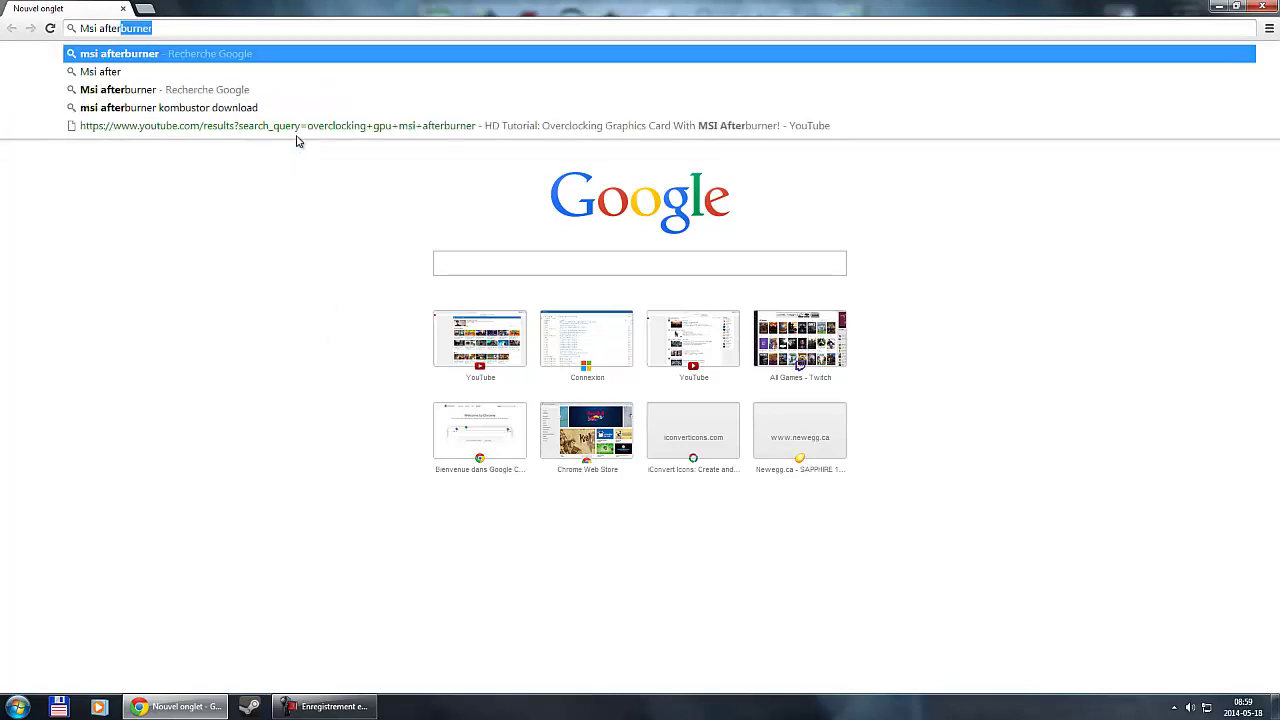
text(burner)
key(Return)
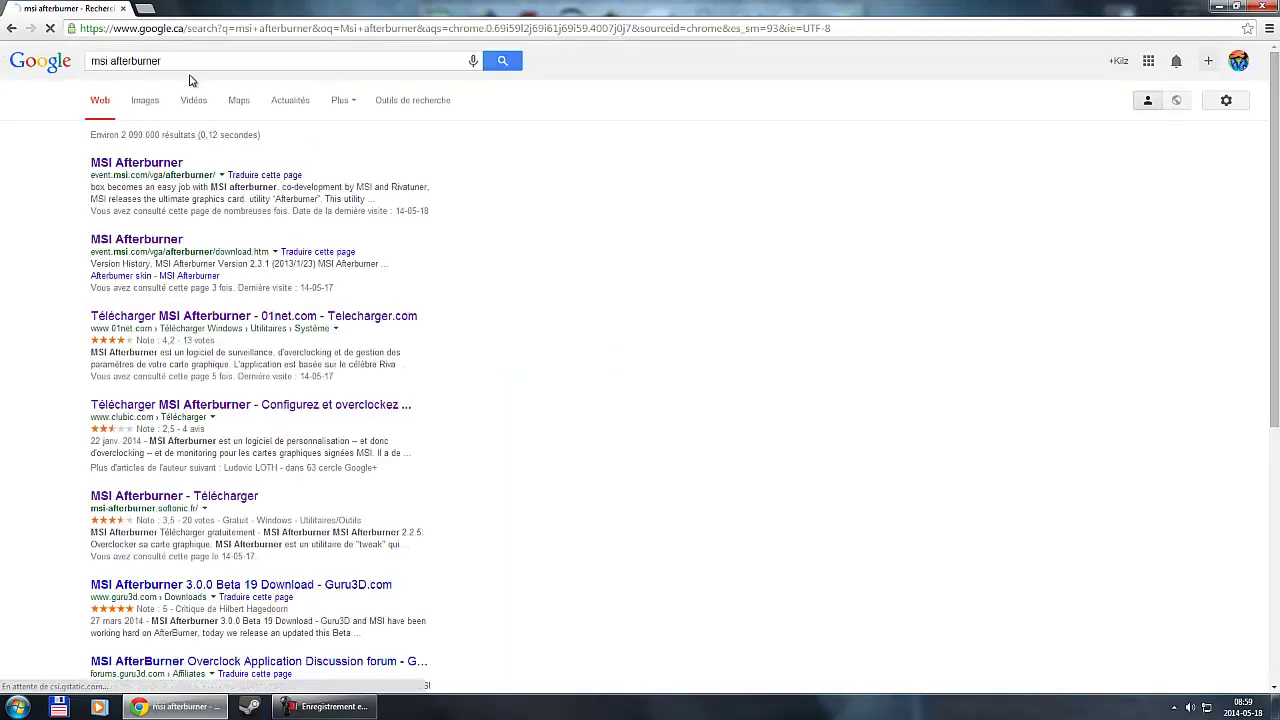
Step: Open the official MSI Afterburner website from the results and go to its Download & Discussion page
click(95, 165)
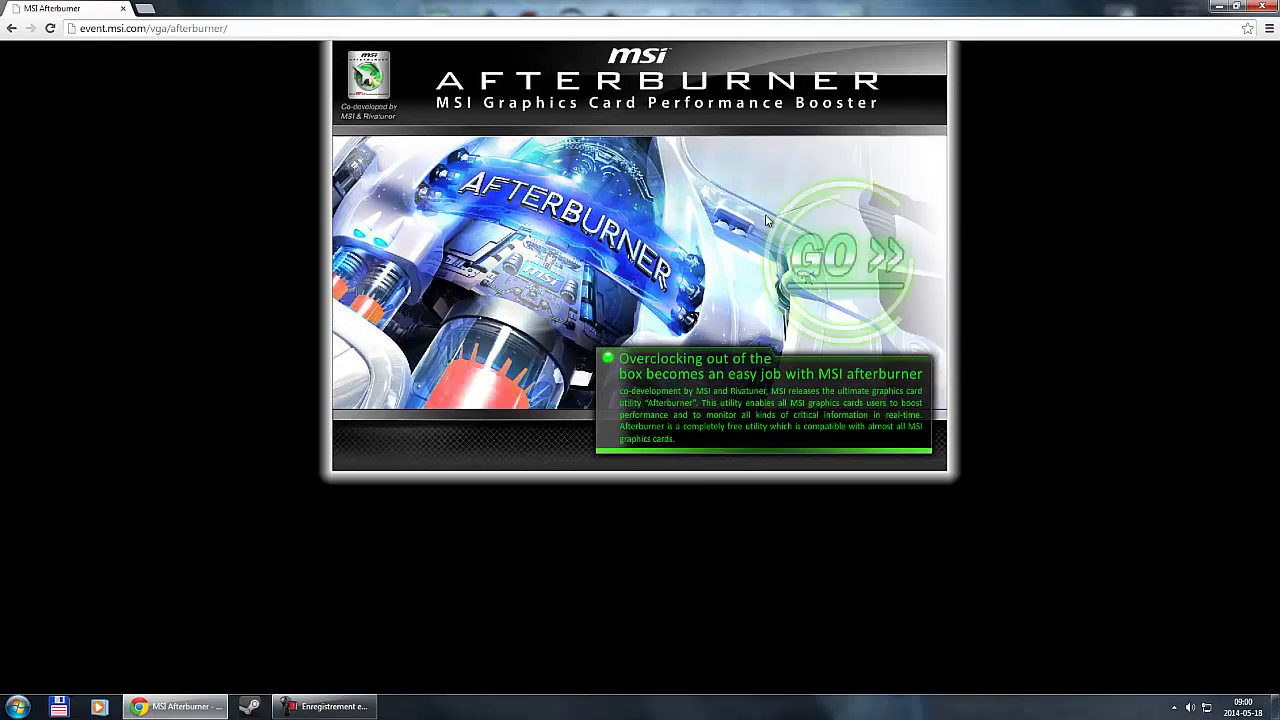
click(828, 288)
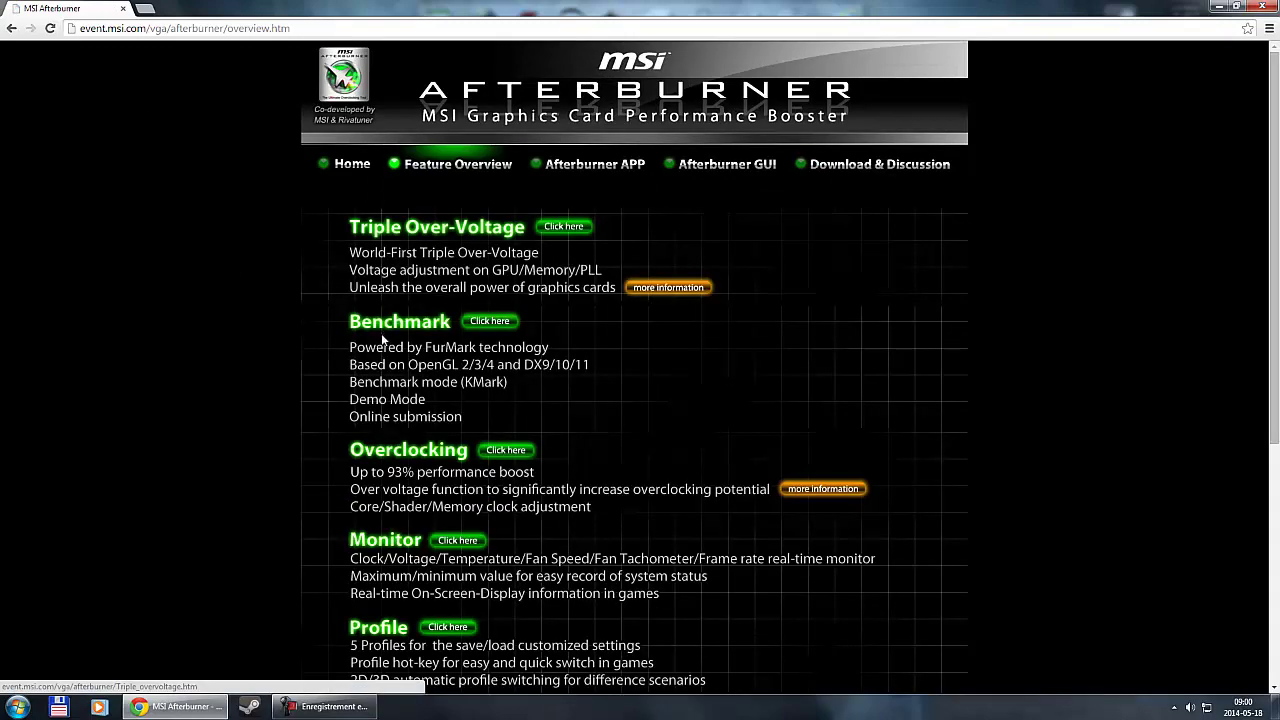
click(846, 177)
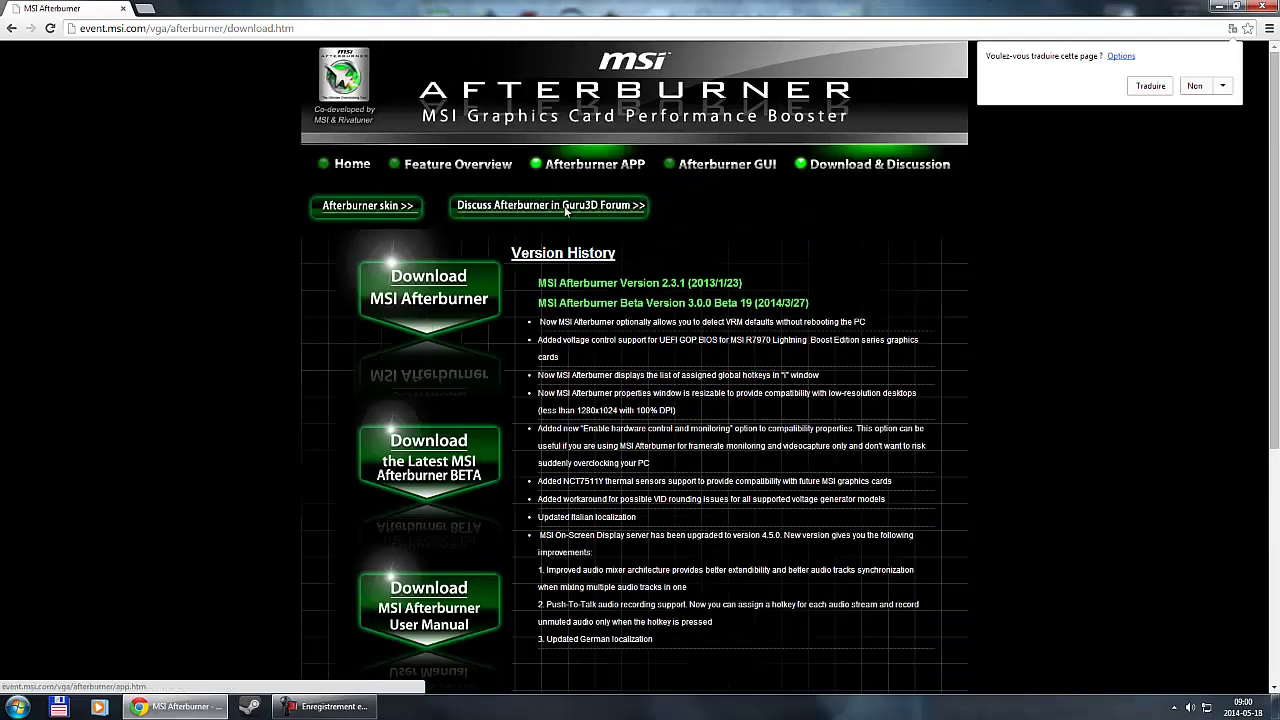
Step: Start downloading the standard MSI Afterburner setup archive and cancel the transfer
click(460, 328)
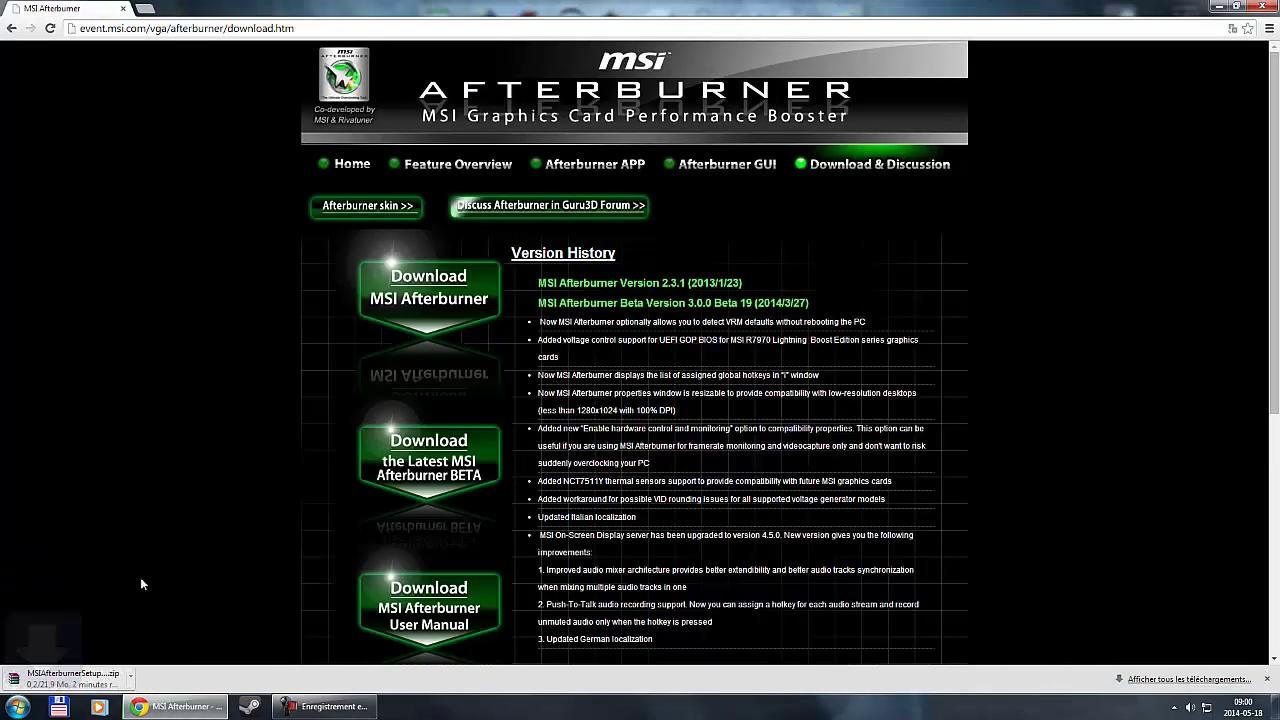
right_click(118, 683)
click(122, 686)
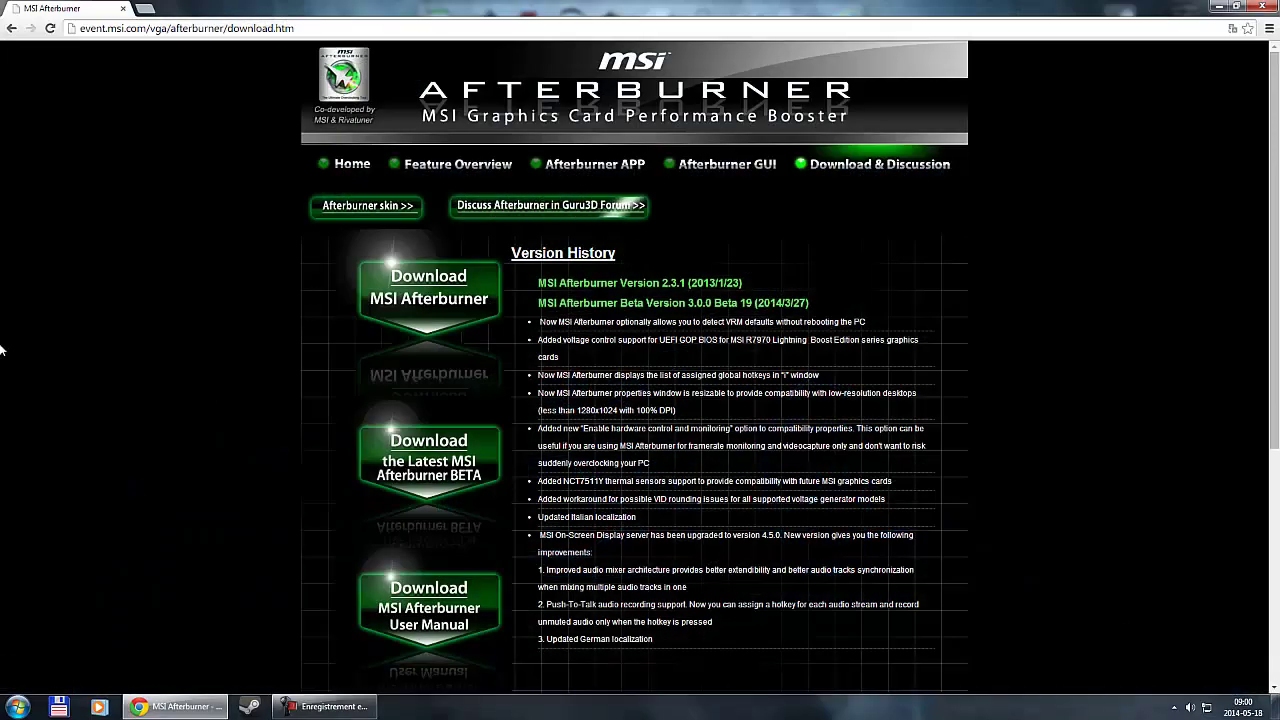
Step: Close the browser, search the computer for "msi", and open MSIAfterburnerSetup231.zip, dismissing the WinRAR licence reminder
scroll(62, 422, down, 3)
scroll(67, 427, up, 3)
key(alt+F4)
click(17, 706)
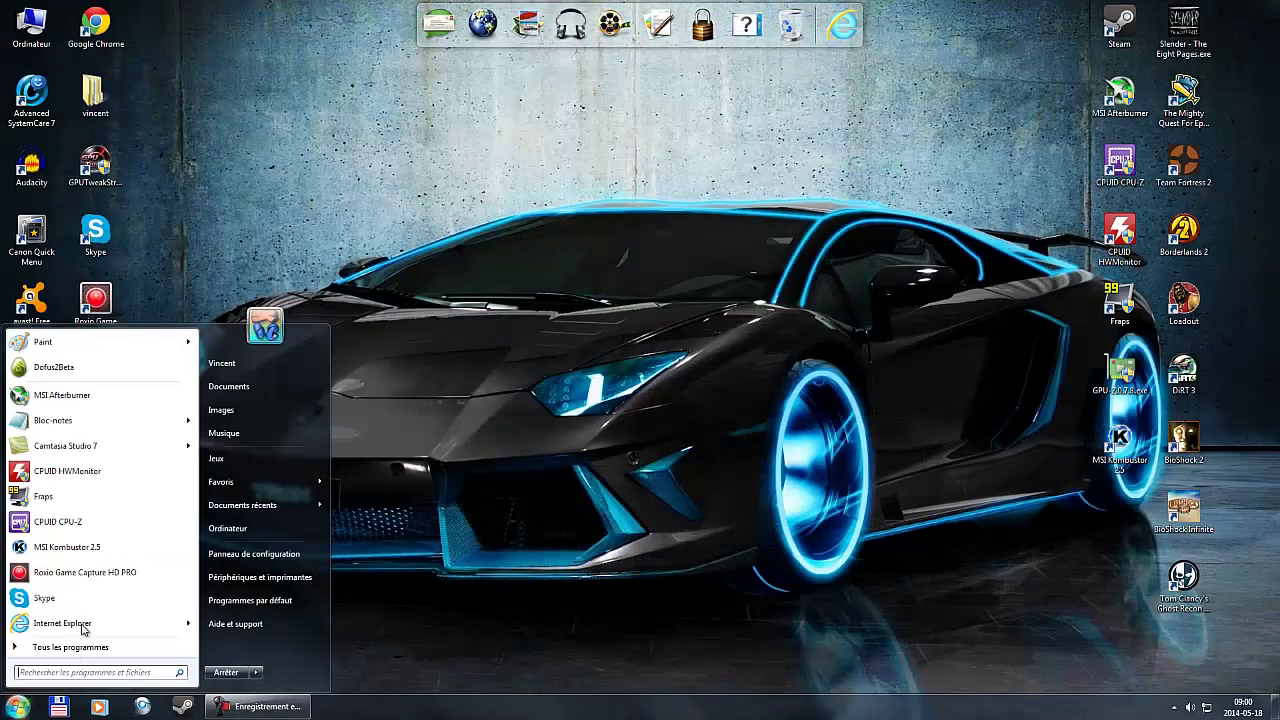
text(msi)
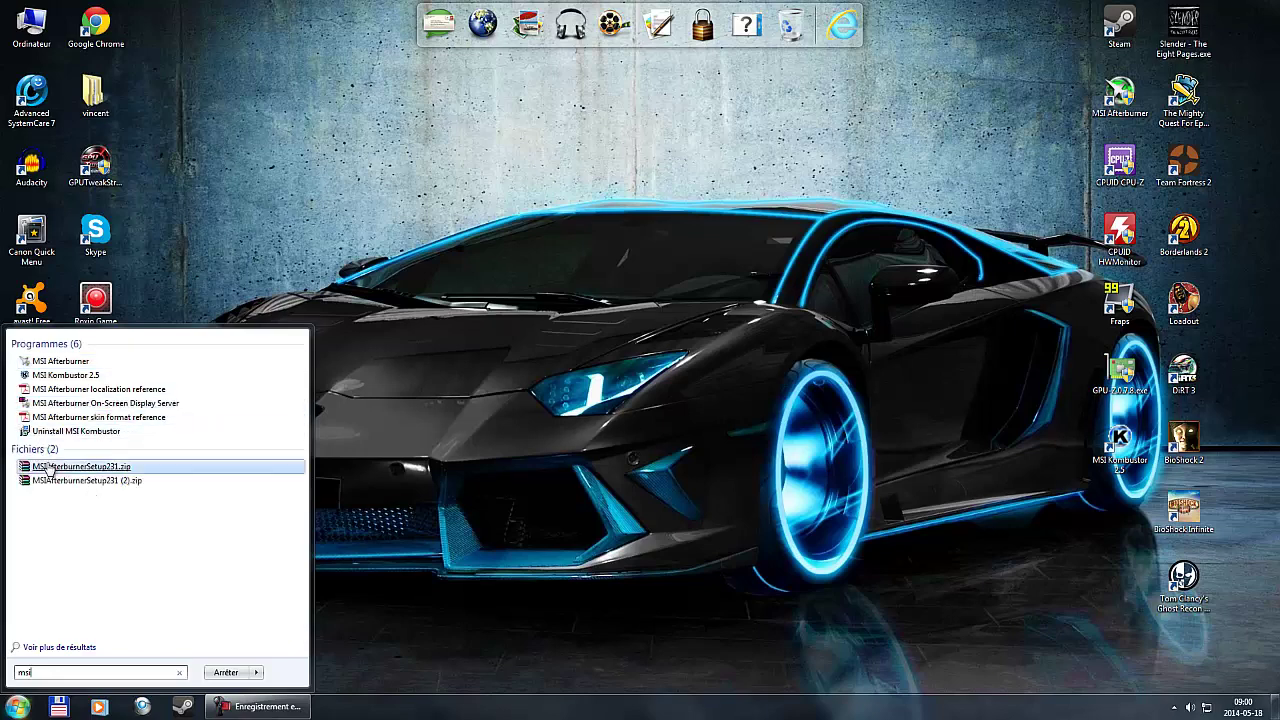
click(56, 466)
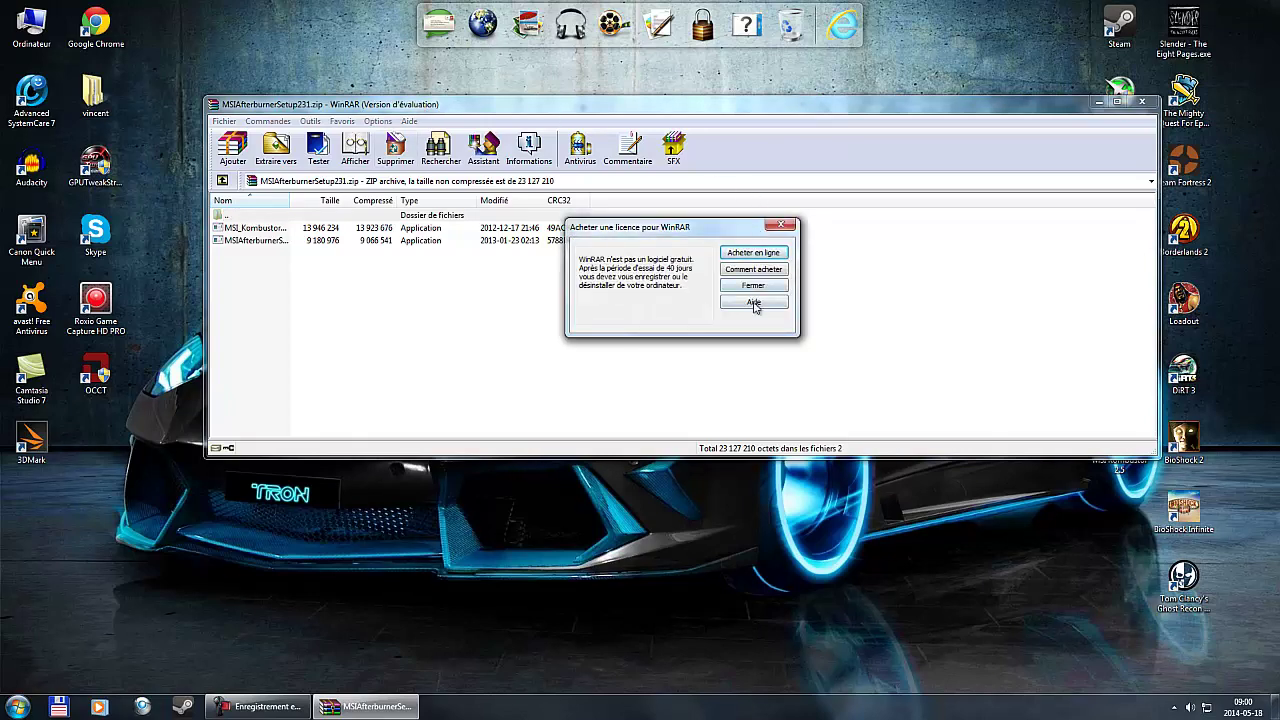
click(753, 287)
Step: Examine the Kombustor and Afterburner installer files inside the archive and close WinRAR
drag(680, 104, 852, 71)
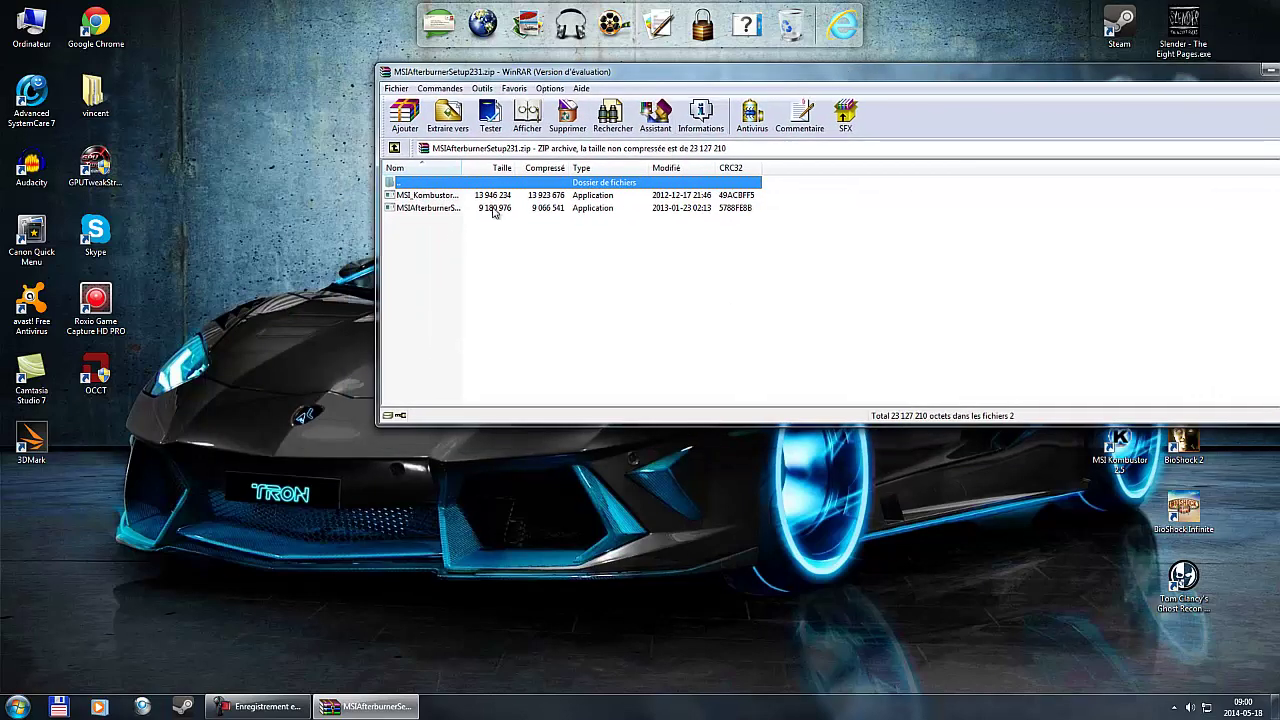
drag(528, 254, 446, 198)
click(497, 238)
click(474, 262)
drag(474, 262, 445, 200)
click(471, 256)
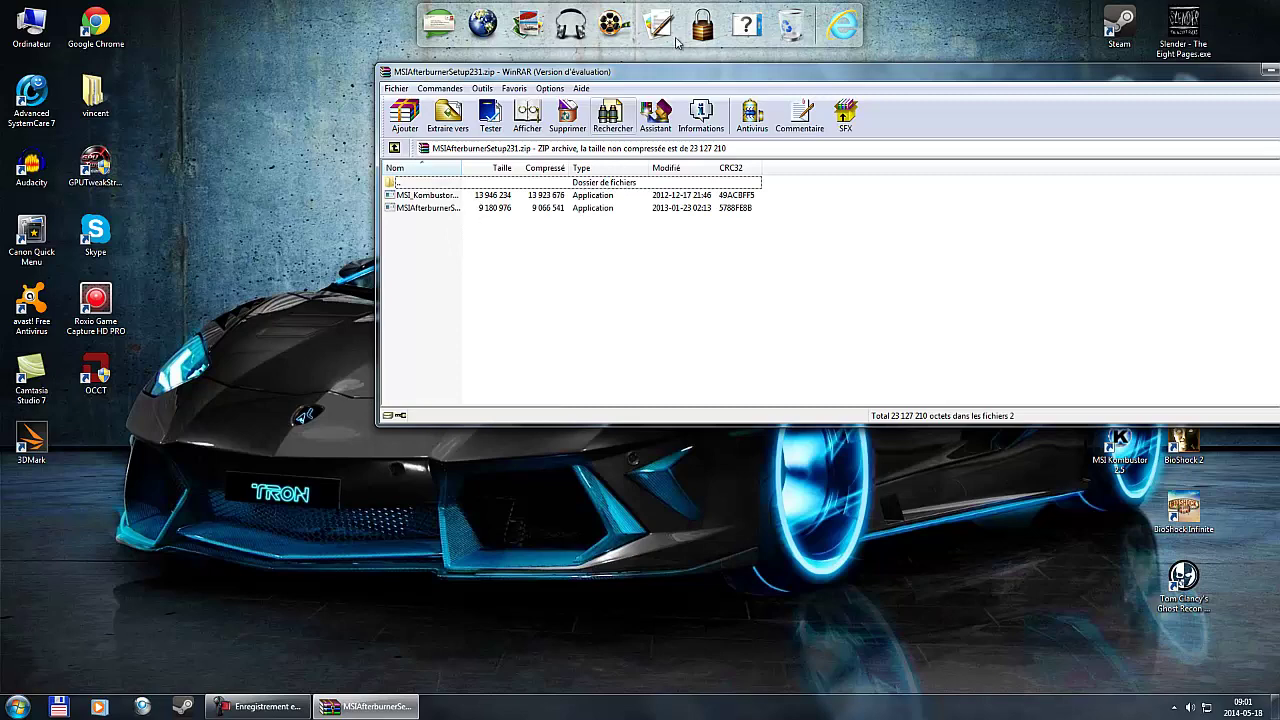
drag(679, 80, 604, 141)
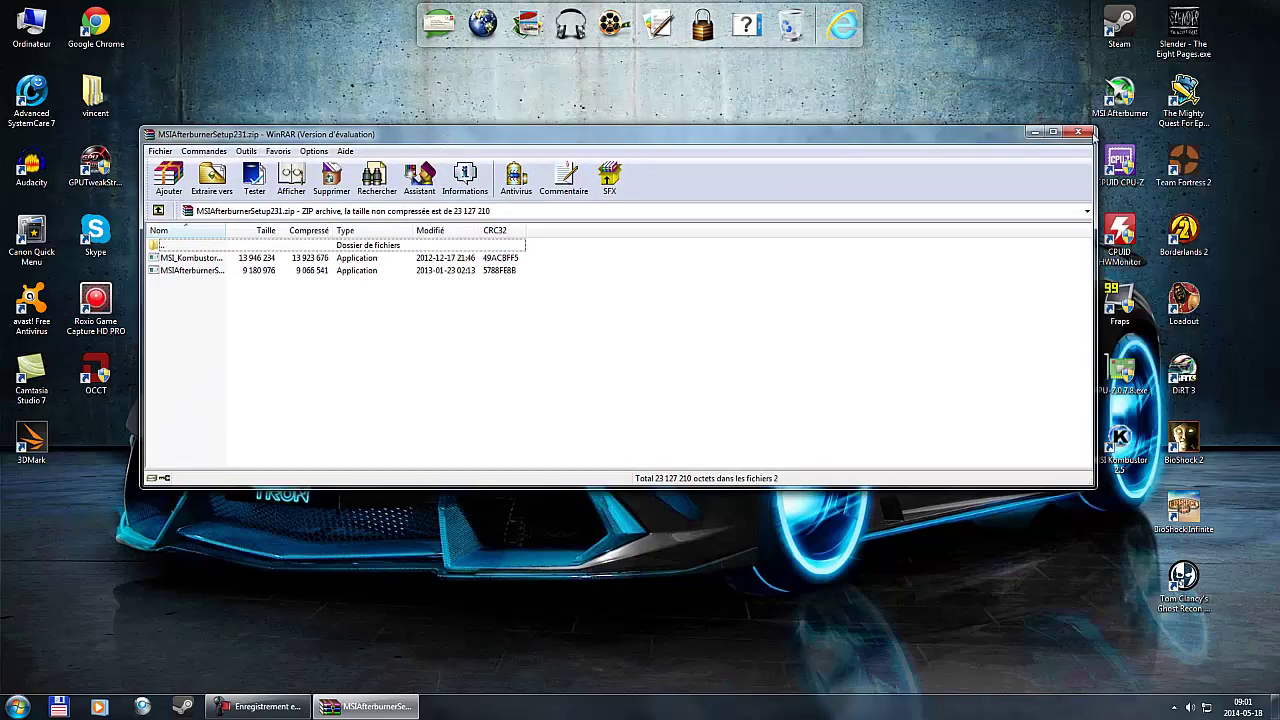
click(1078, 132)
Step: Place the MSI Afterburner and MSI Kombustor 2.5 shortcuts side by side near the middle of the desktop
drag(1119, 95, 480, 300)
drag(1120, 440, 618, 335)
drag(482, 305, 546, 306)
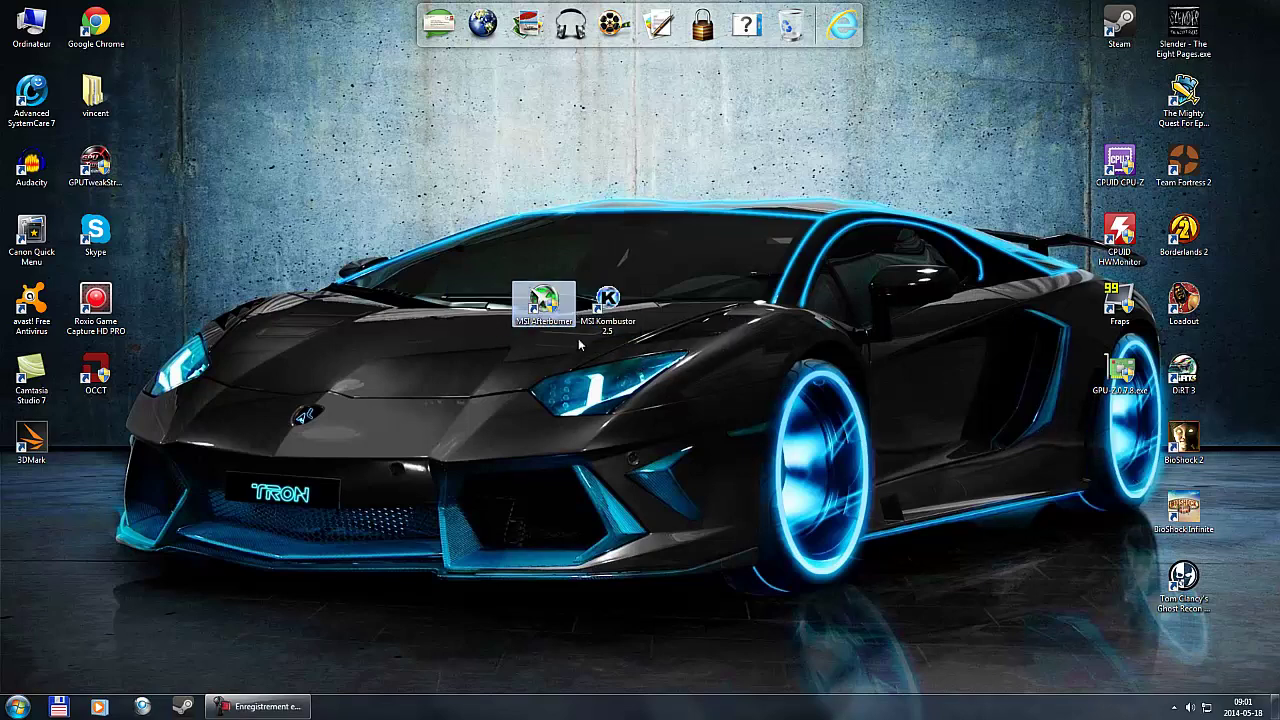
drag(620, 384, 444, 266)
click(491, 356)
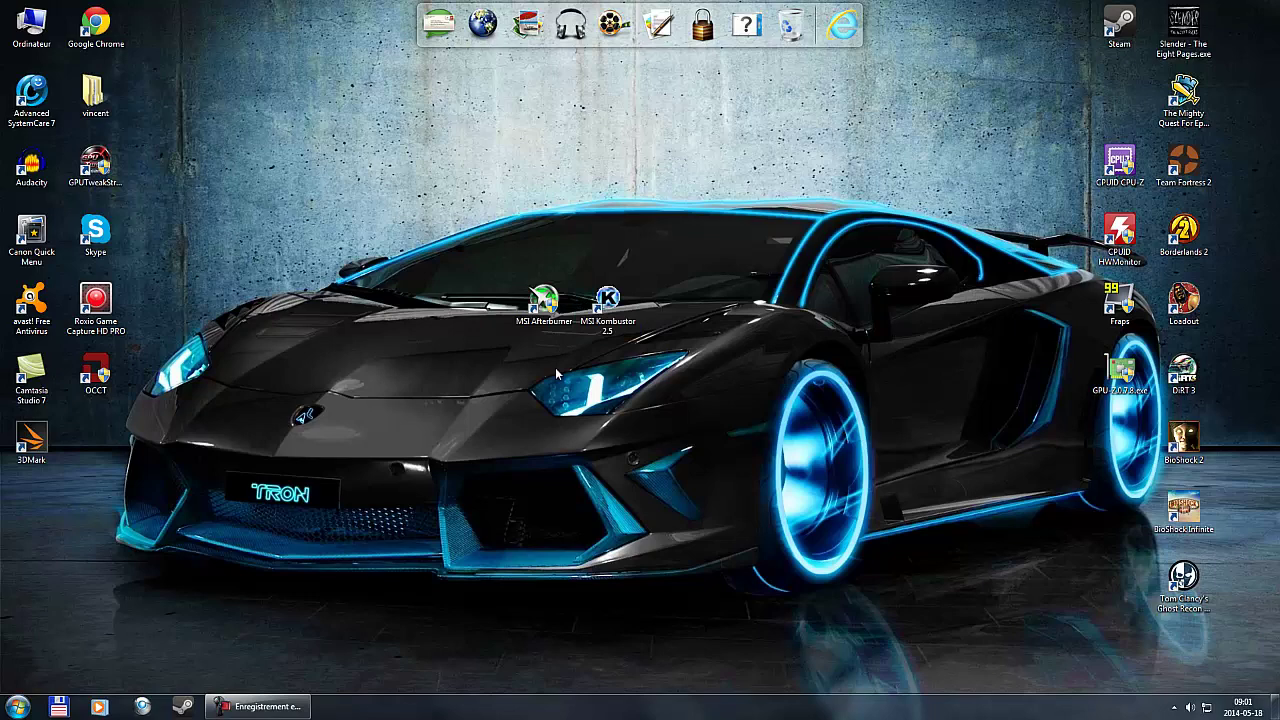
Step: Launch MSI Afterburner from its desktop shortcut and move its window slightly lower on the desktop
click(543, 305)
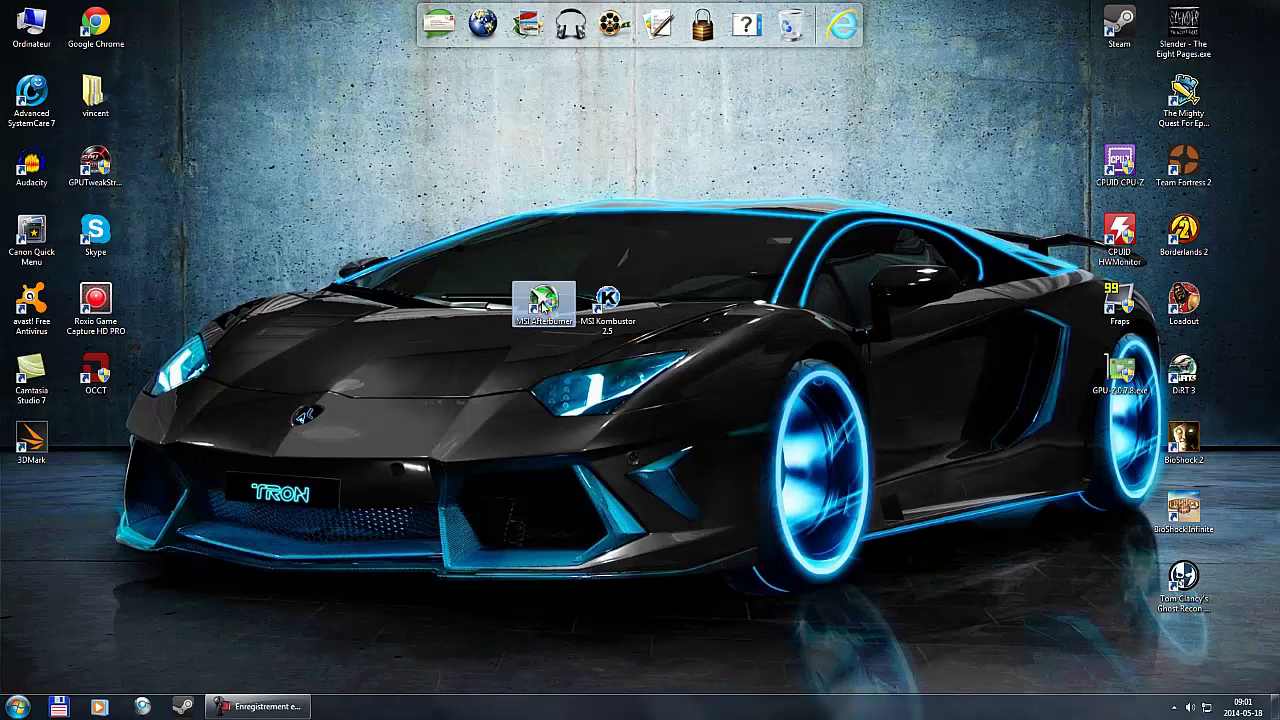
double_click(541, 305)
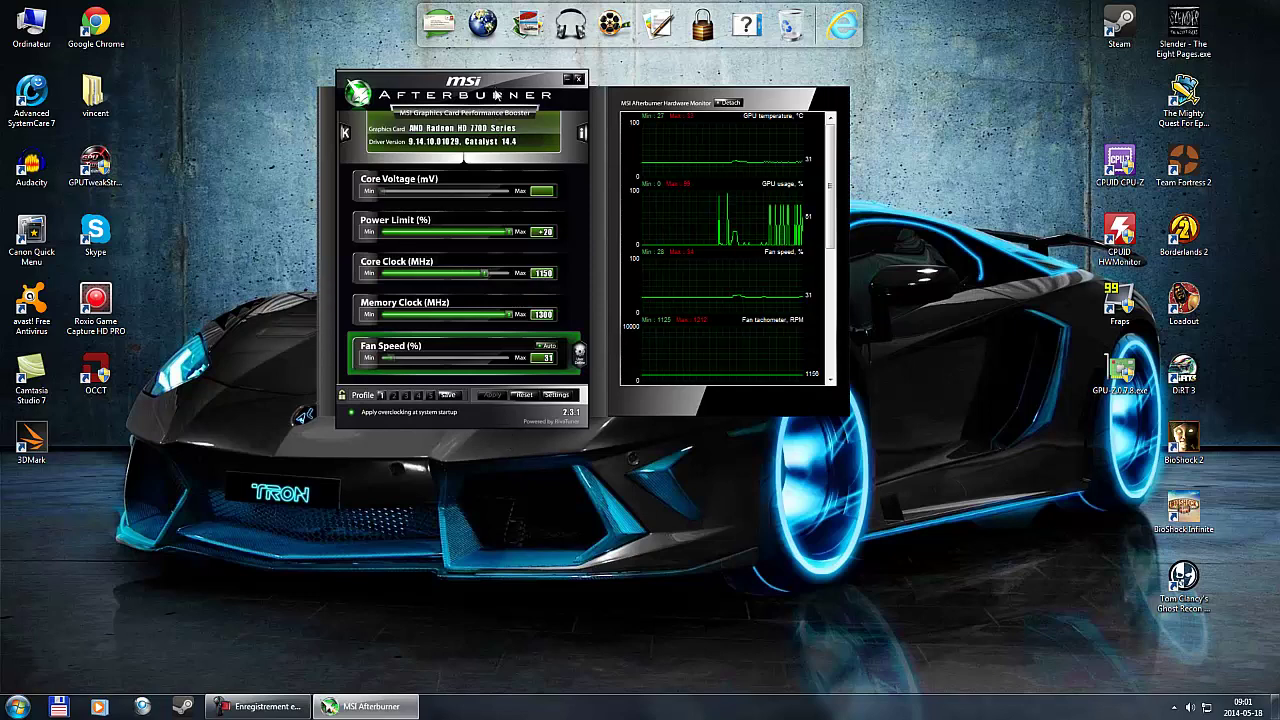
drag(496, 95, 499, 146)
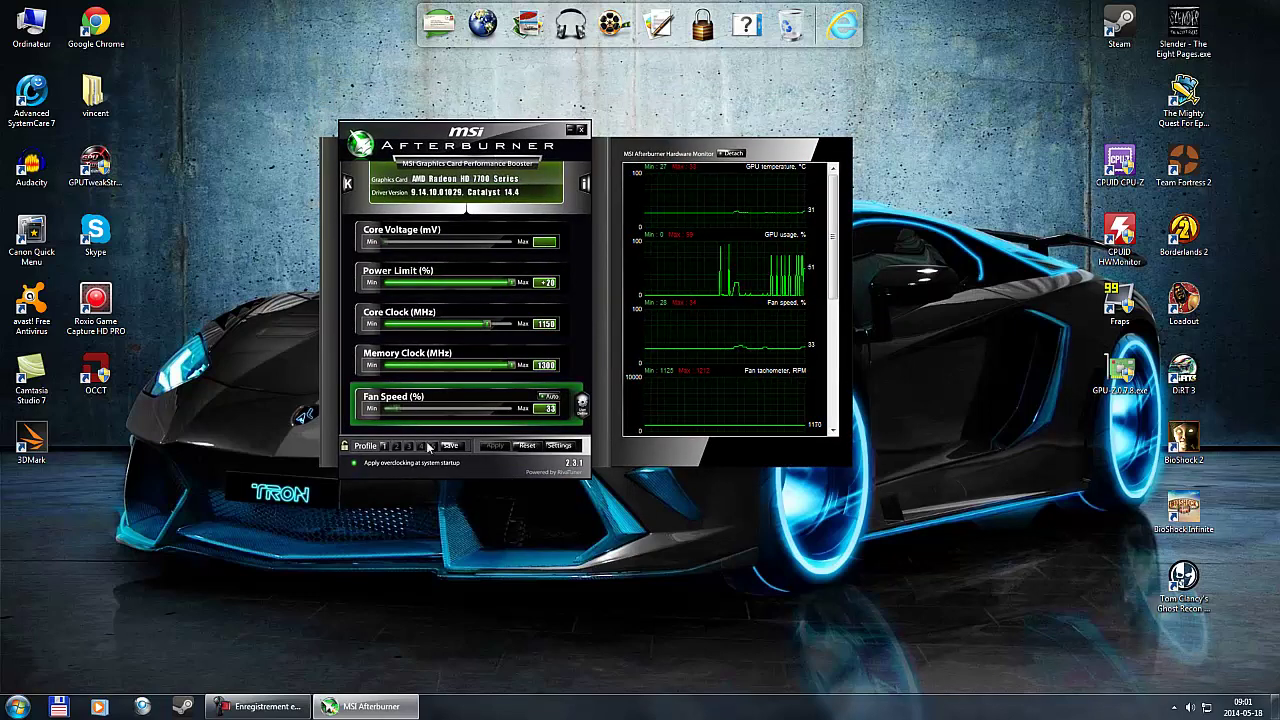
Step: Try nudging the Core Clock up and down in small increments, return it to 1150 MHz, and minimize MSI Afterburner
click(489, 328)
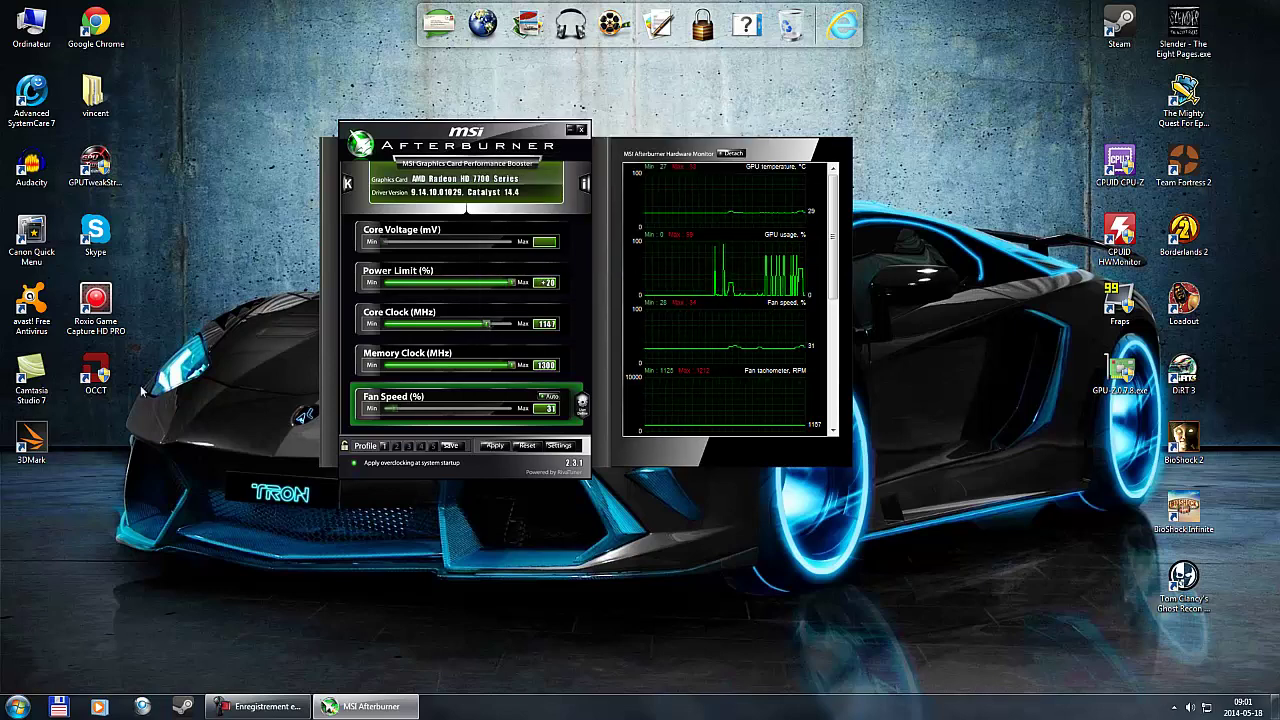
key(Right)
key(Right)
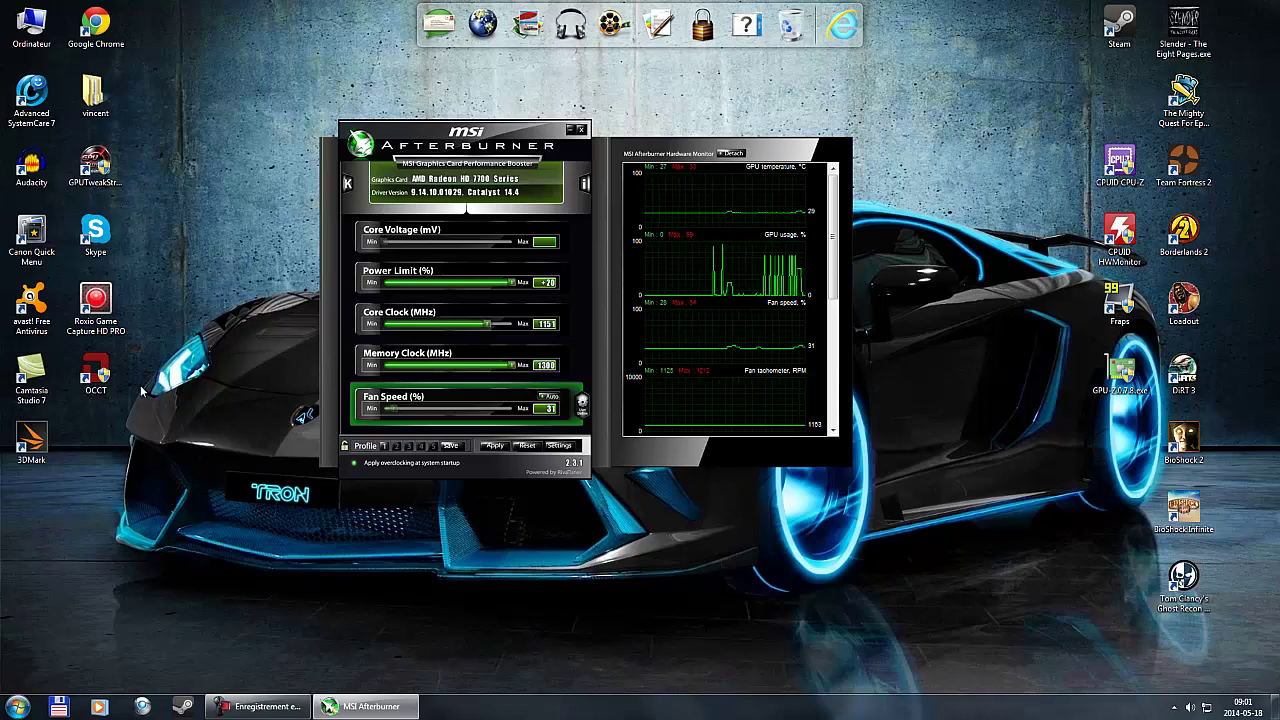
key(Right)
key(Right)
key(Right)
key(Right)
key(Left)
key(Left)
key(Left)
key(Left)
key(Left)
key(Left)
key(Left)
key(Left)
key(Left)
key(Left)
key(Left)
key(Left)
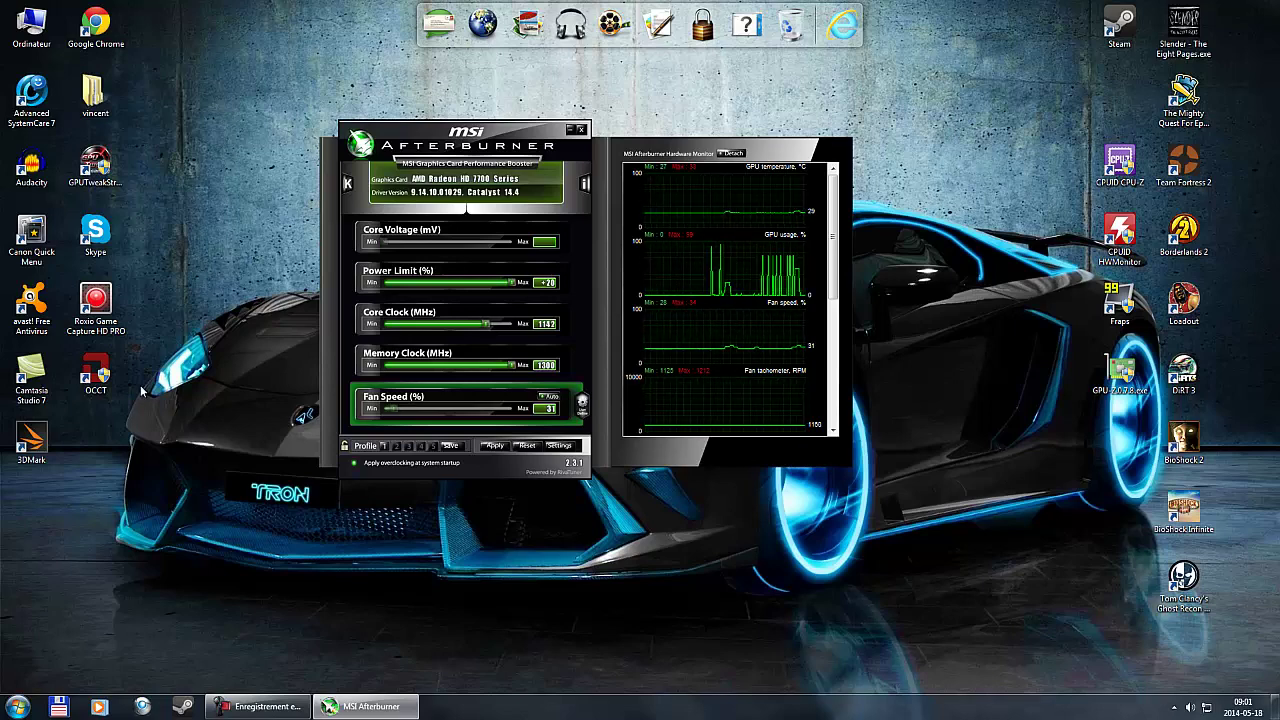
key(Right)
key(Right)
key(Right)
key(Right)
key(Right)
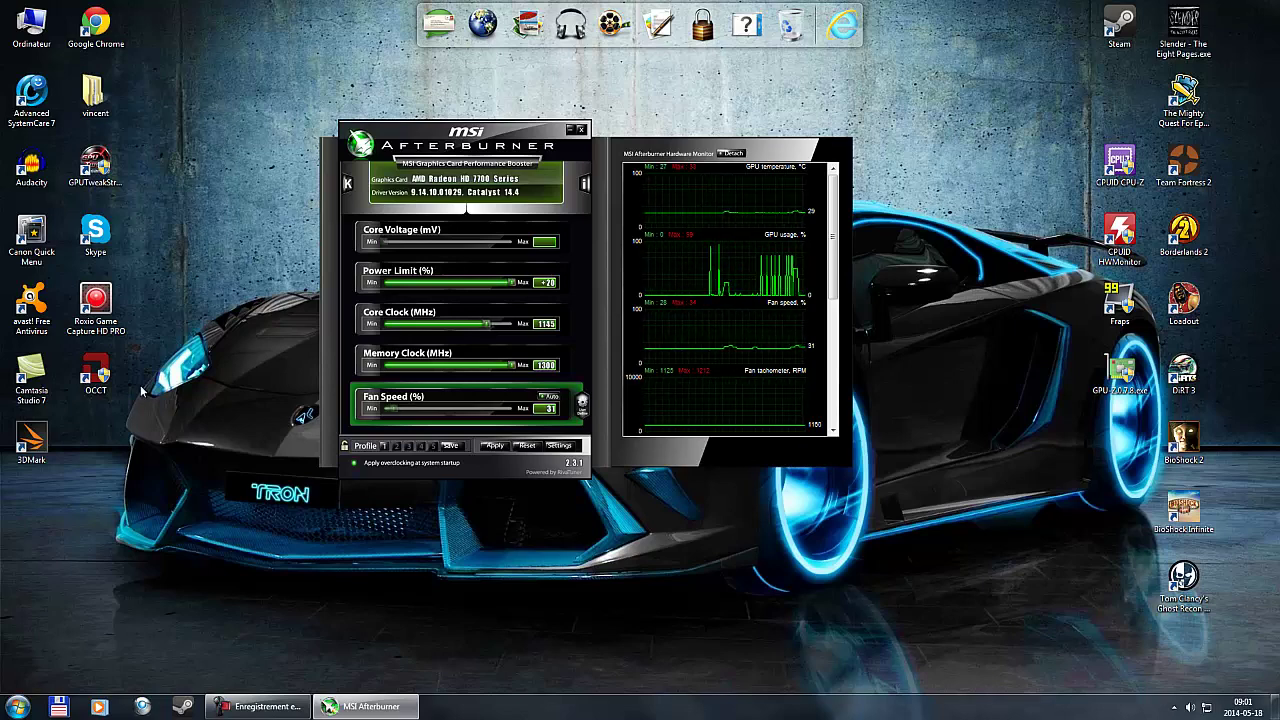
key(Right)
key(Right)
key(Right)
key(Right)
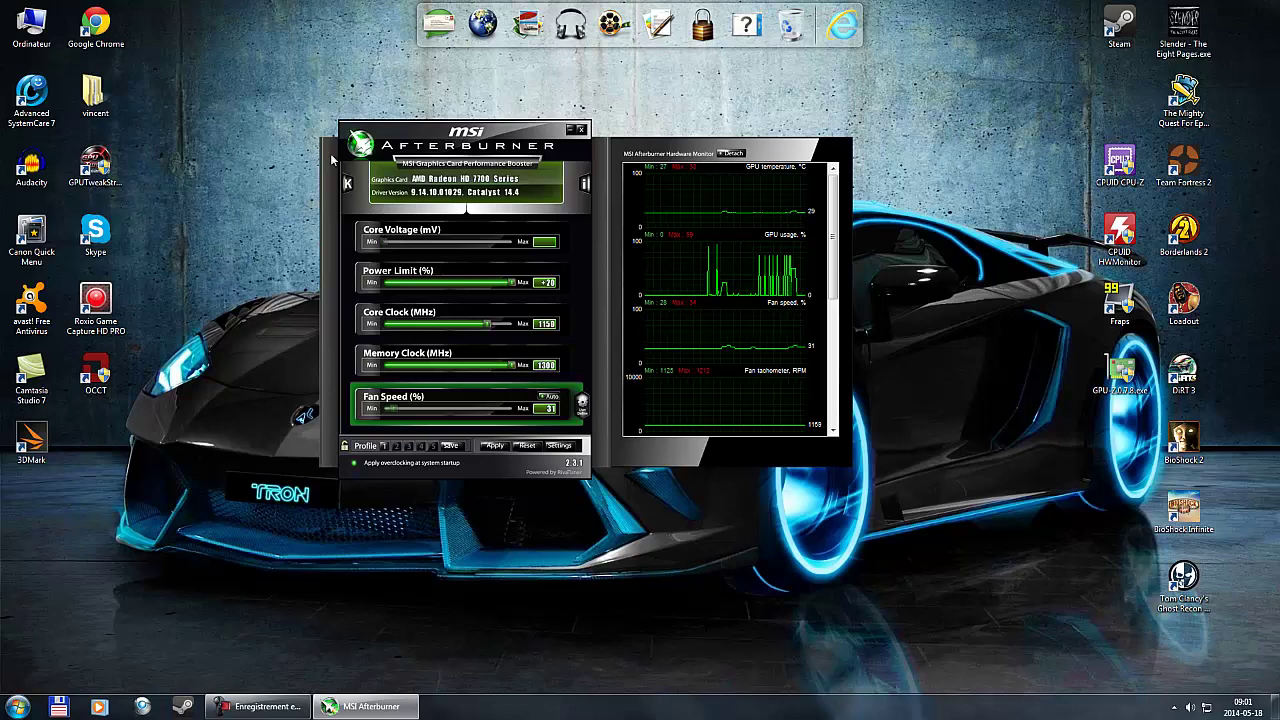
mouse_move(433, 129)
mouse_down()
mouse_move(530, 124)
mouse_move(440, 126)
mouse_up()
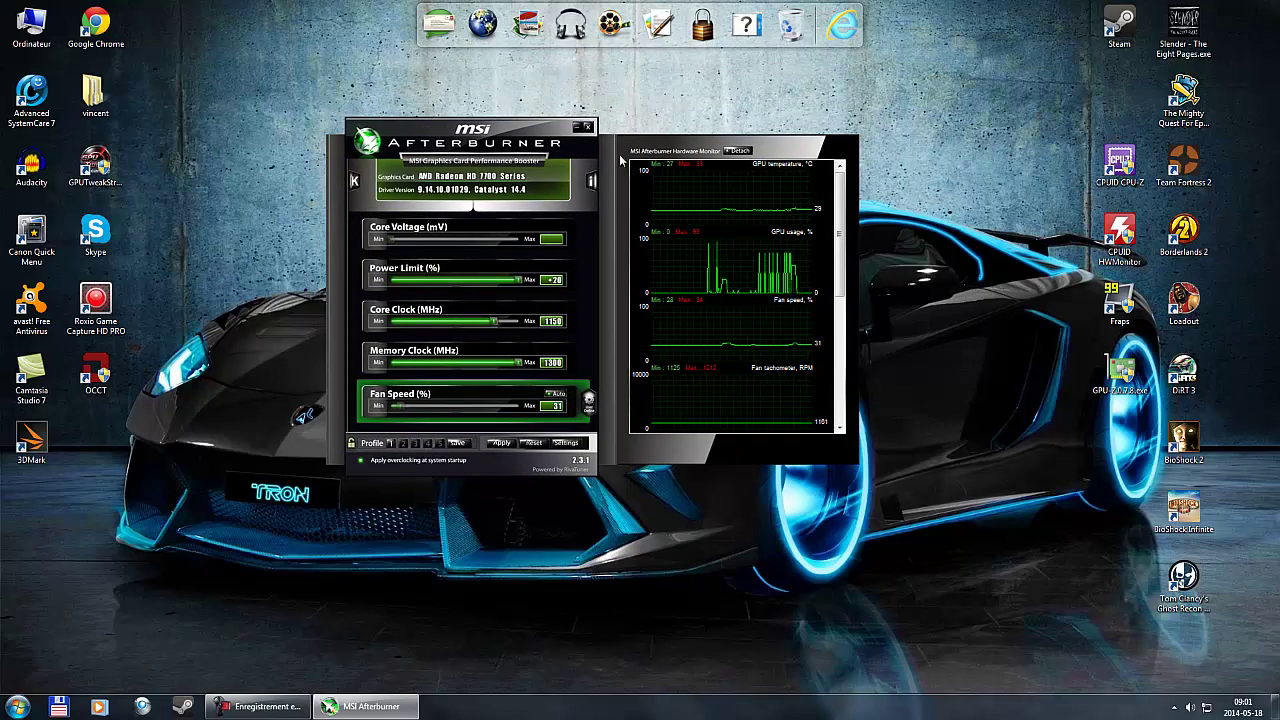
click(578, 129)
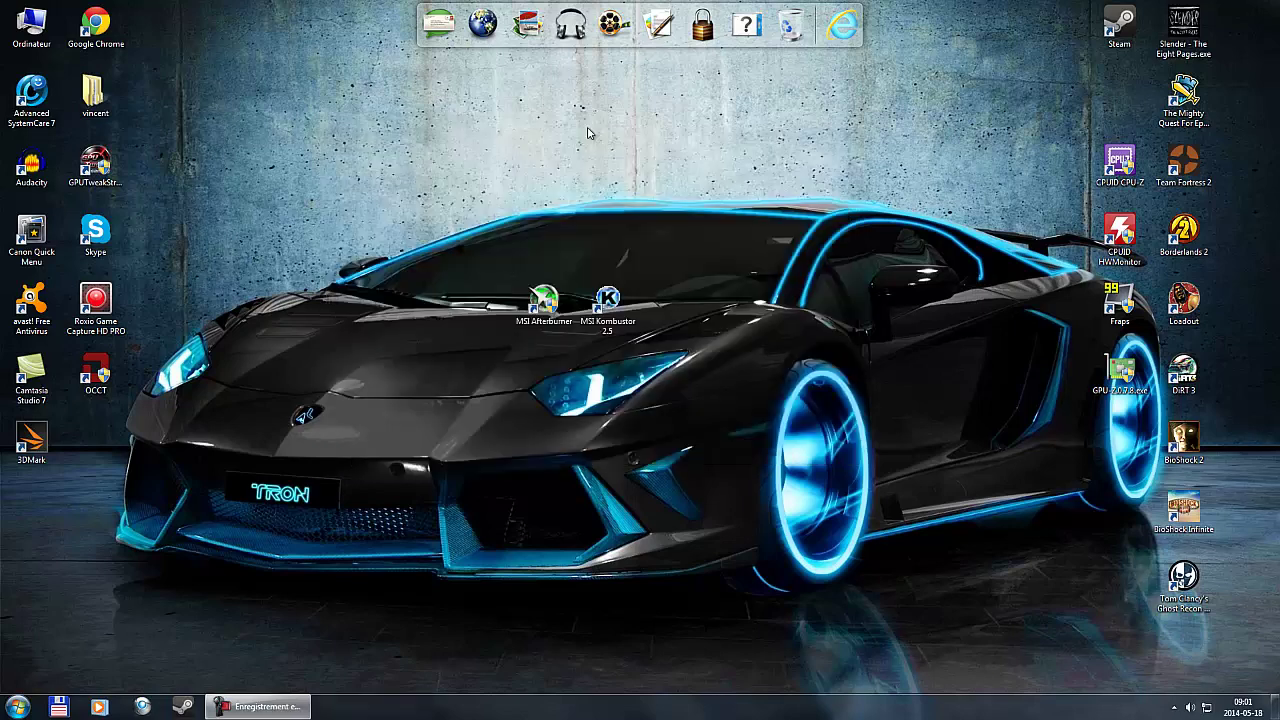
Step: Open MSI Kombustor 2.5, inspect its 3D test selection and stress test options, and close it
click(636, 323)
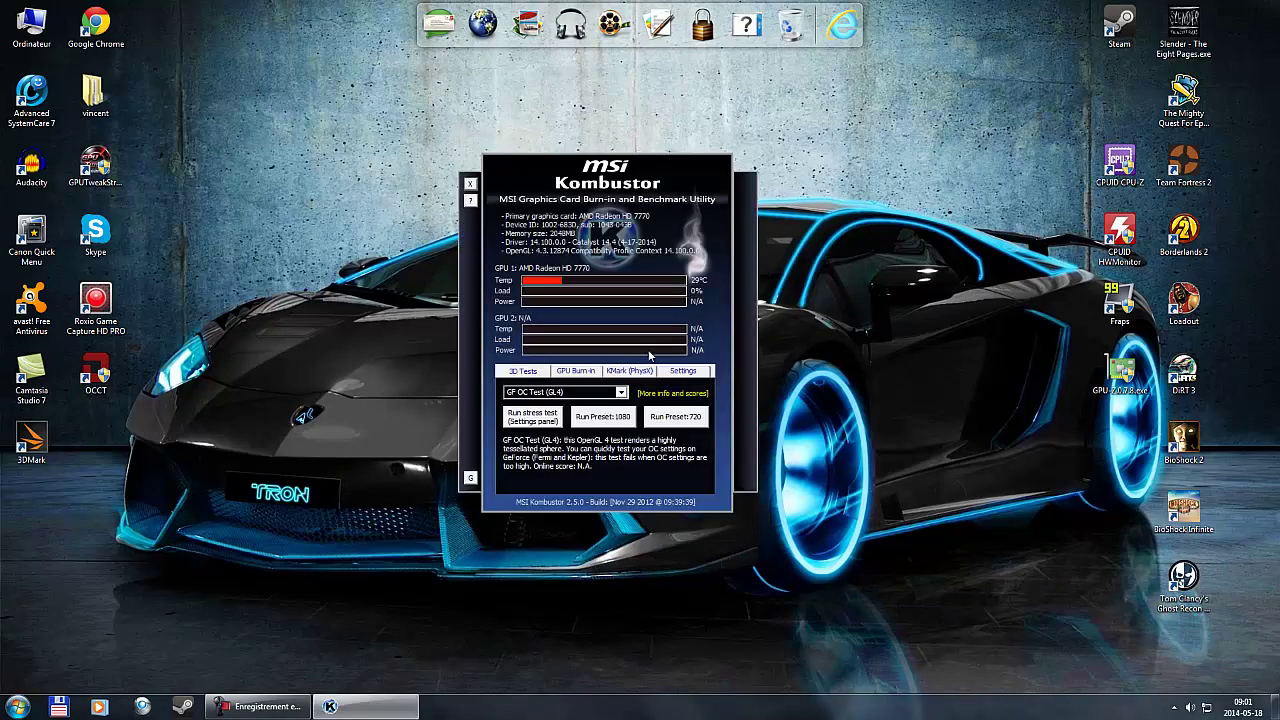
drag(570, 158, 658, 136)
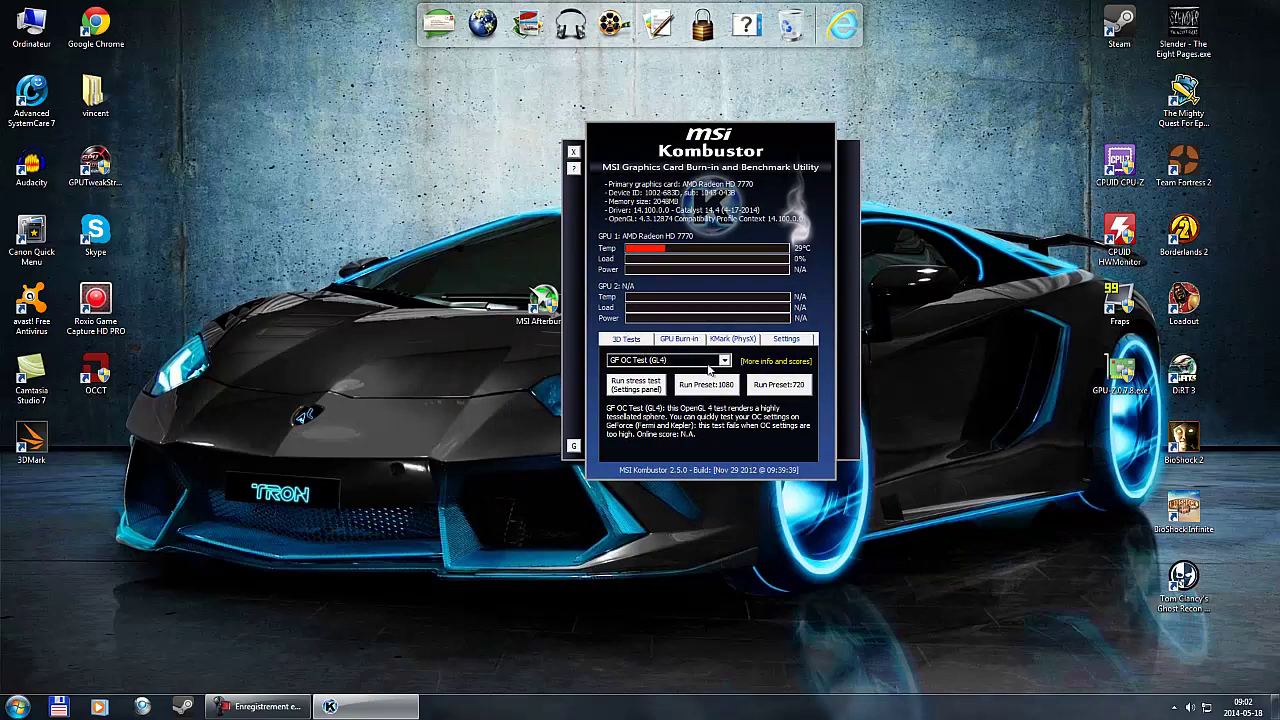
click(667, 360)
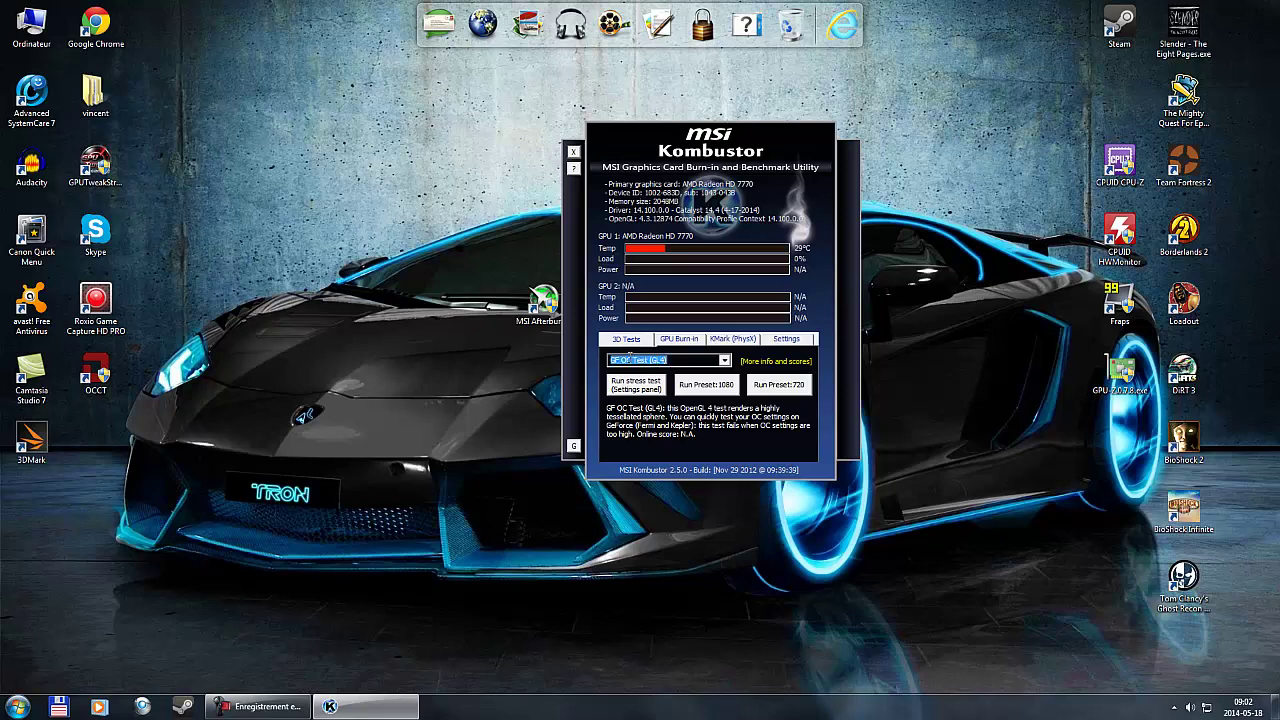
click(722, 361)
click(725, 365)
click(725, 367)
drag(672, 137, 543, 177)
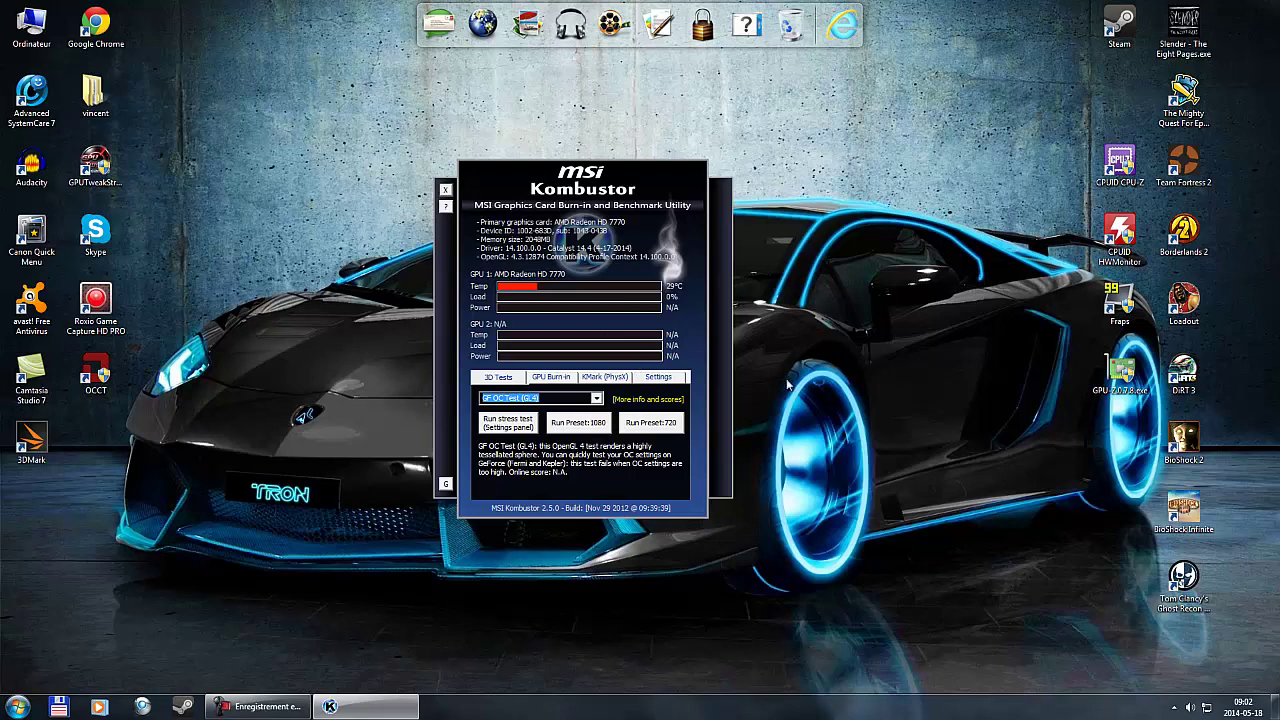
drag(558, 175, 720, 173)
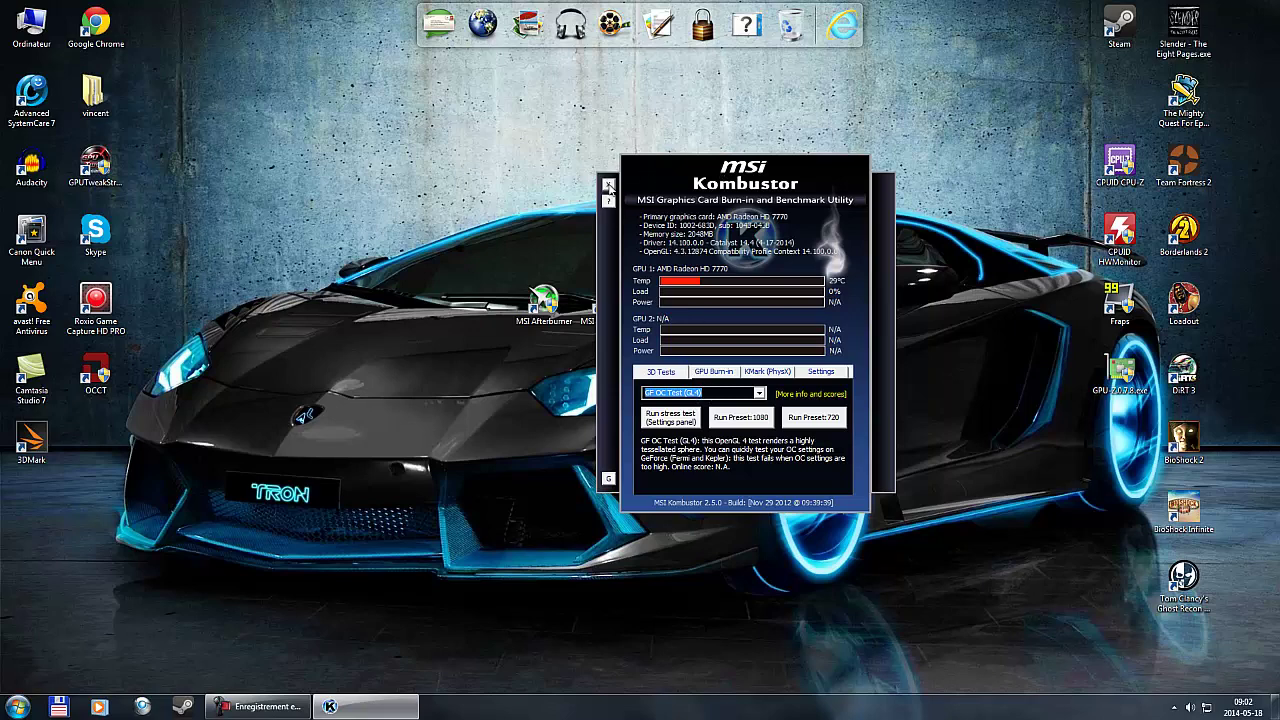
click(608, 186)
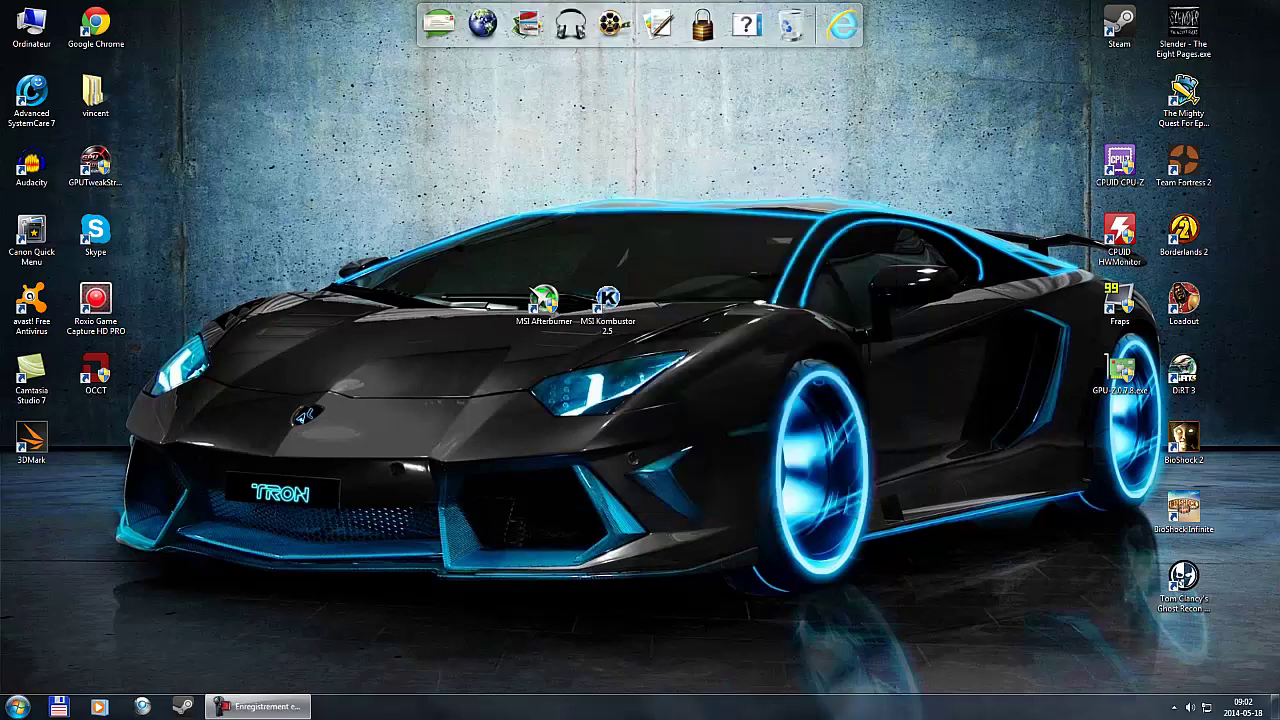
Step: Reopen MSI Afterburner from the desktop and move its window closer to the centre of the screen
click(1174, 707)
click(1174, 707)
double_click(518, 324)
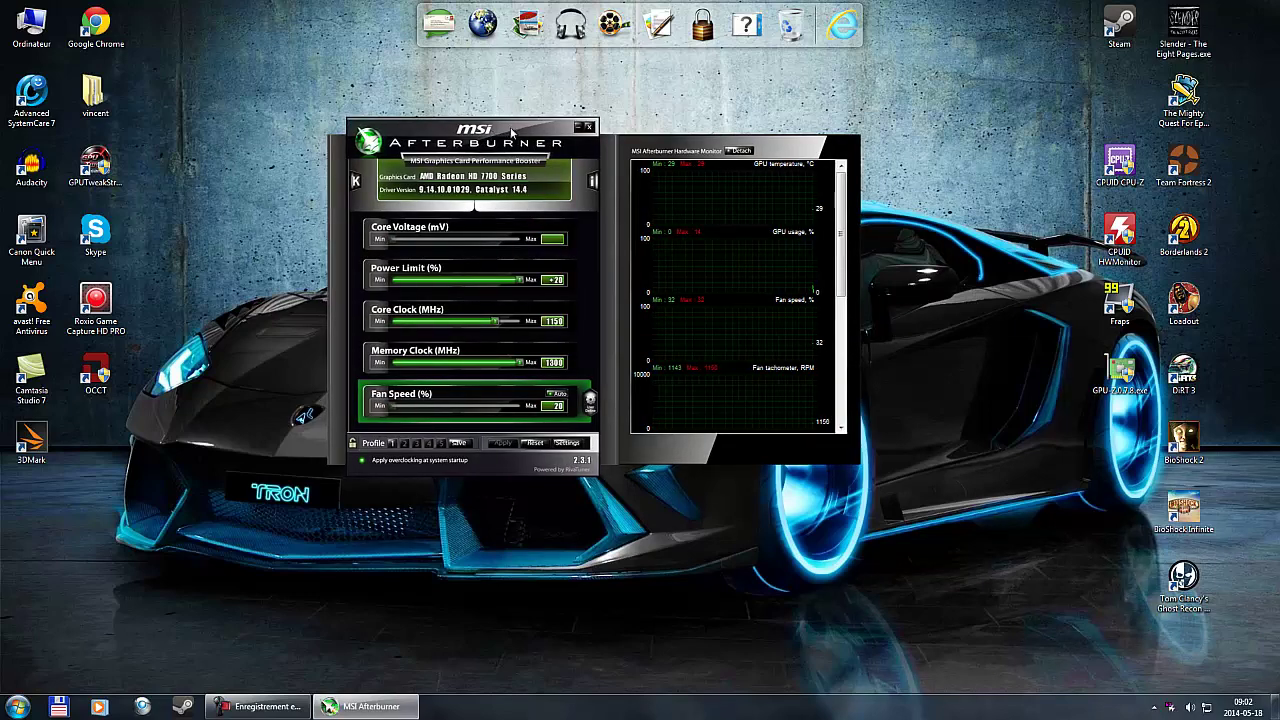
drag(484, 141, 556, 124)
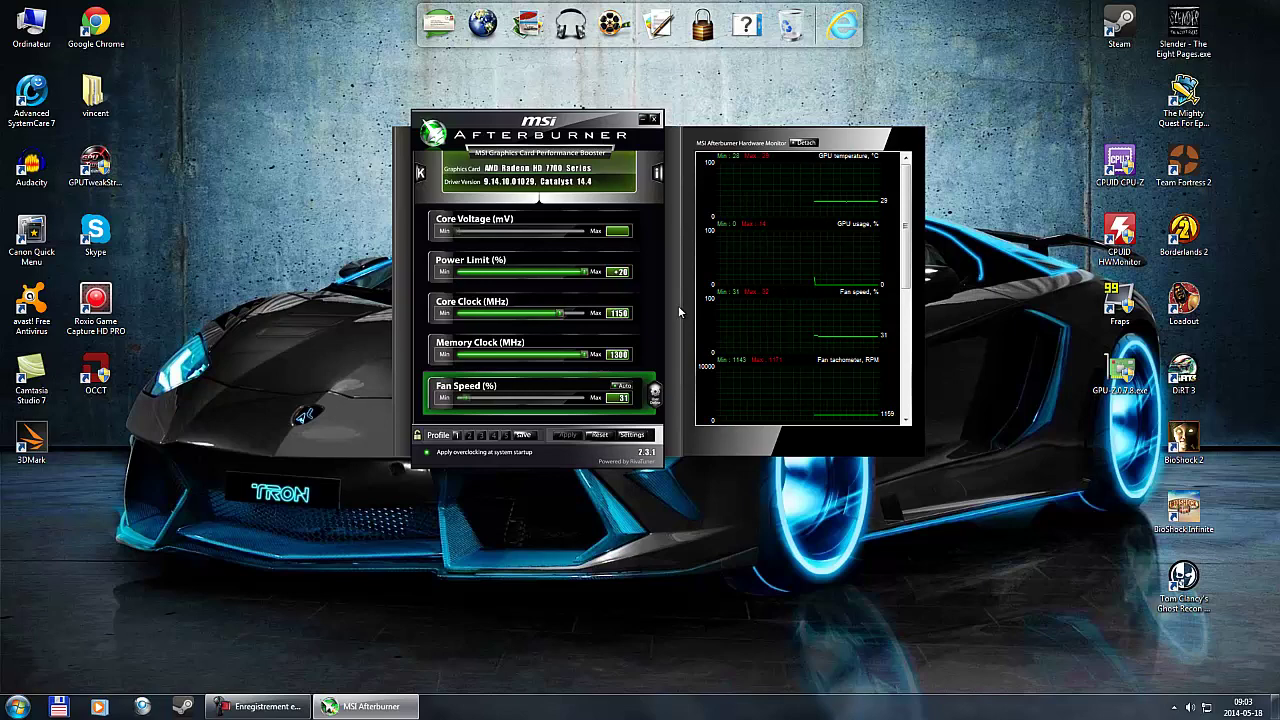
mouse_move(528, 138)
mouse_down()
mouse_move(473, 140)
mouse_move(527, 133)
mouse_up()
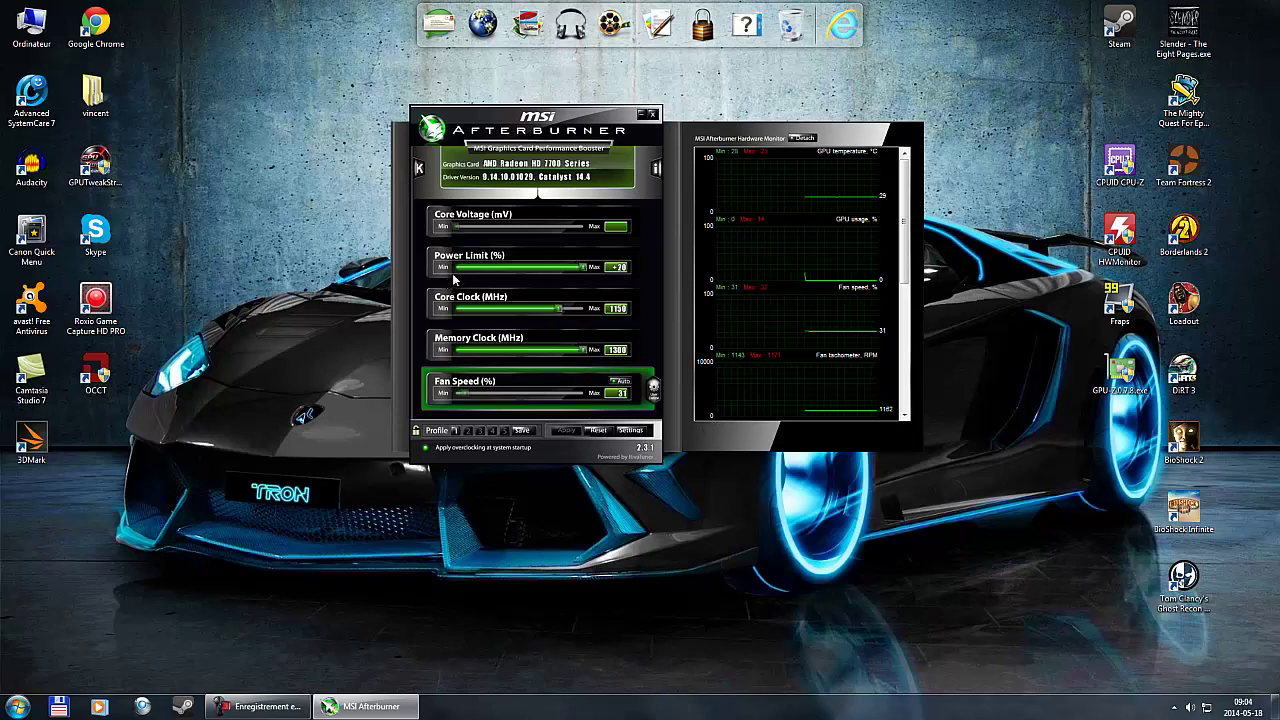
drag(516, 149, 548, 138)
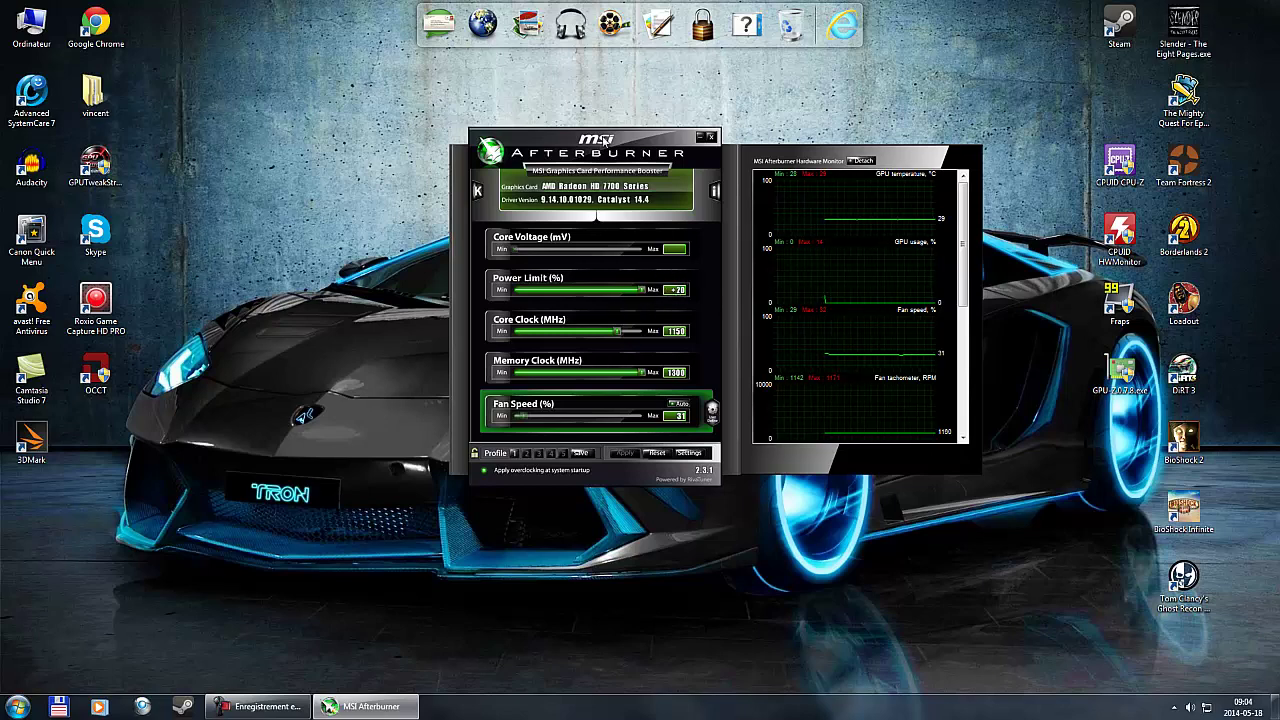
mouse_move(604, 141)
mouse_down()
mouse_move(550, 157)
mouse_move(621, 180)
mouse_move(599, 163)
mouse_up()
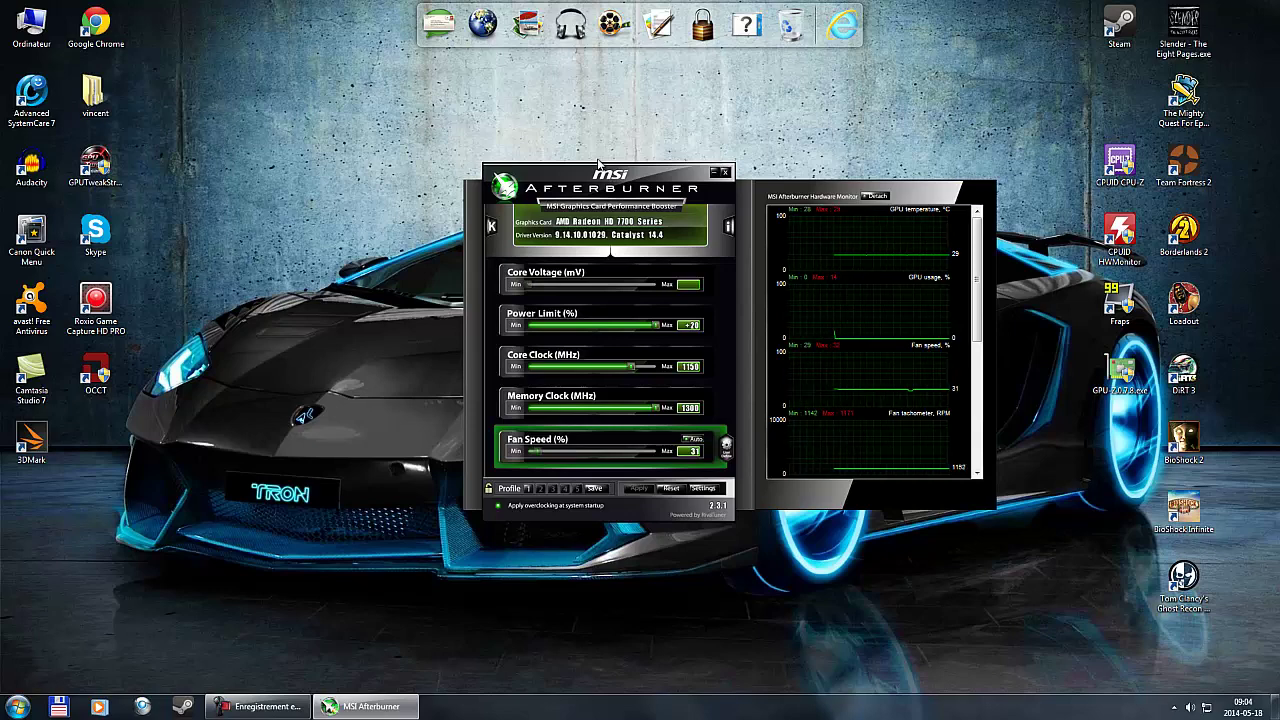
mouse_move(862, 268)
click(702, 488)
drag(657, 184, 595, 162)
key(Escape)
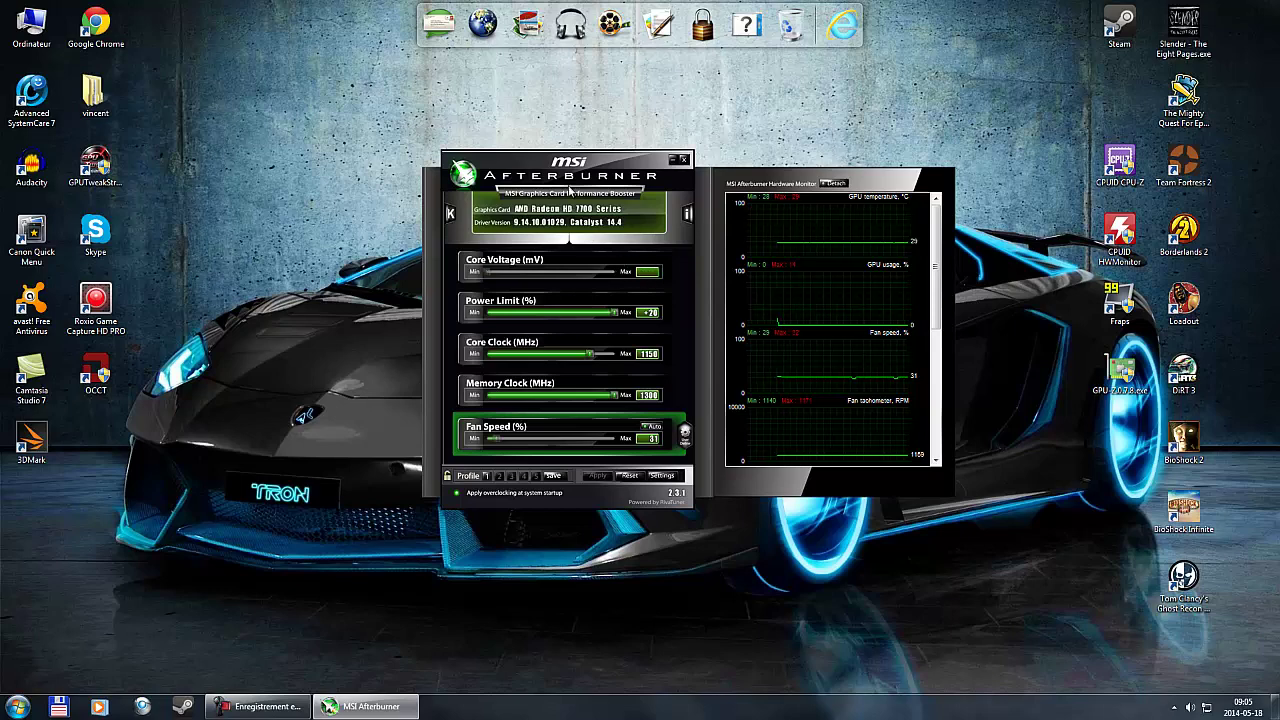
drag(572, 190, 608, 170)
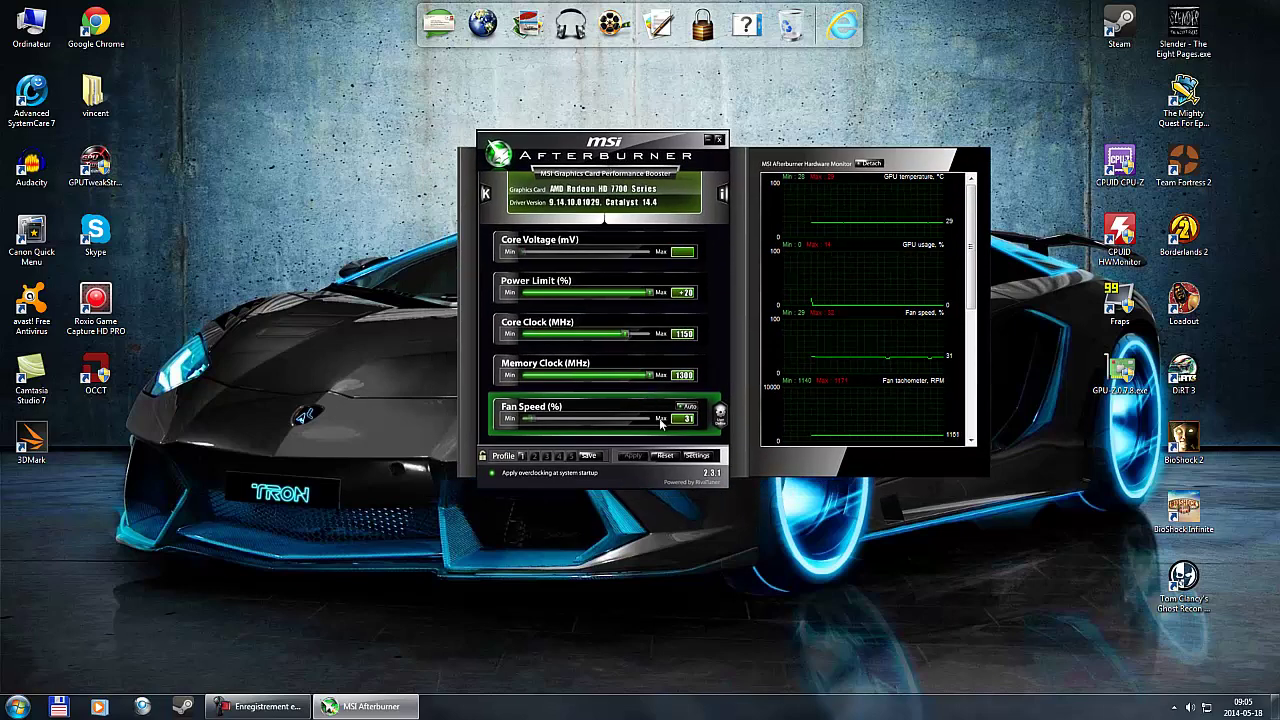
Step: Open the Afterburner fan properties and switch user defined software automatic fan control off and back on to show its fan curve
click(698, 456)
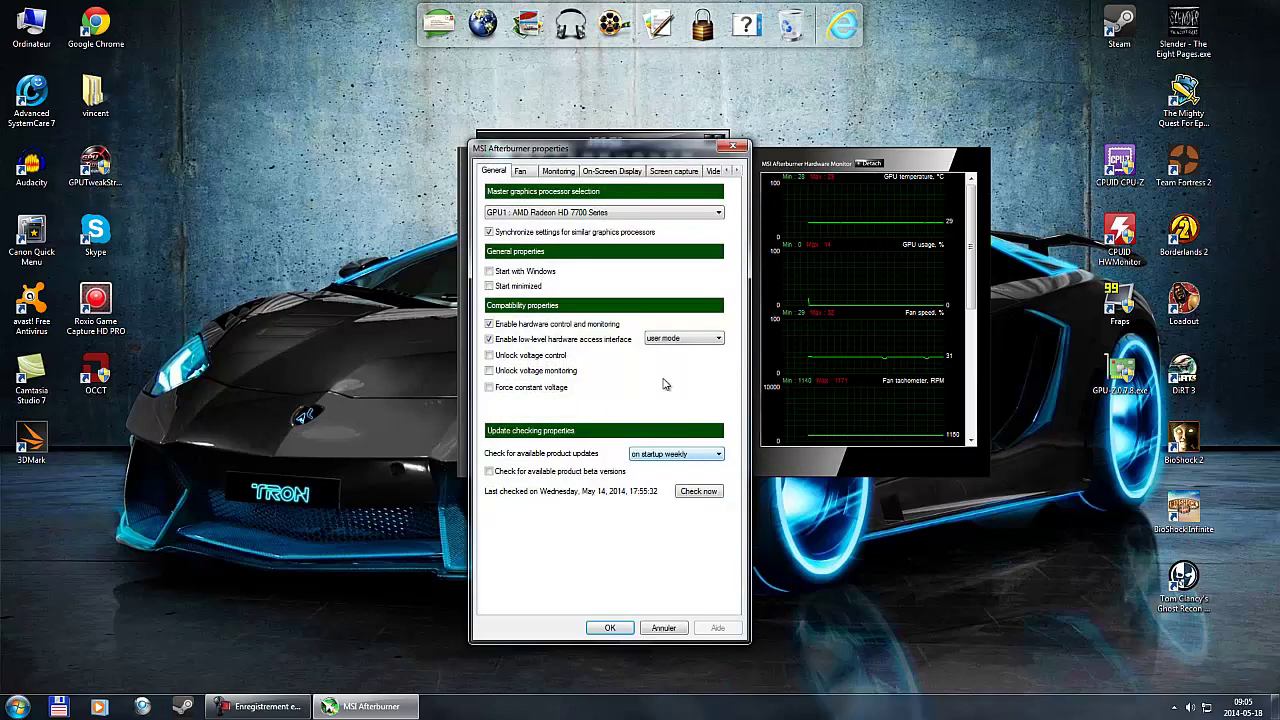
drag(545, 148, 477, 116)
click(452, 138)
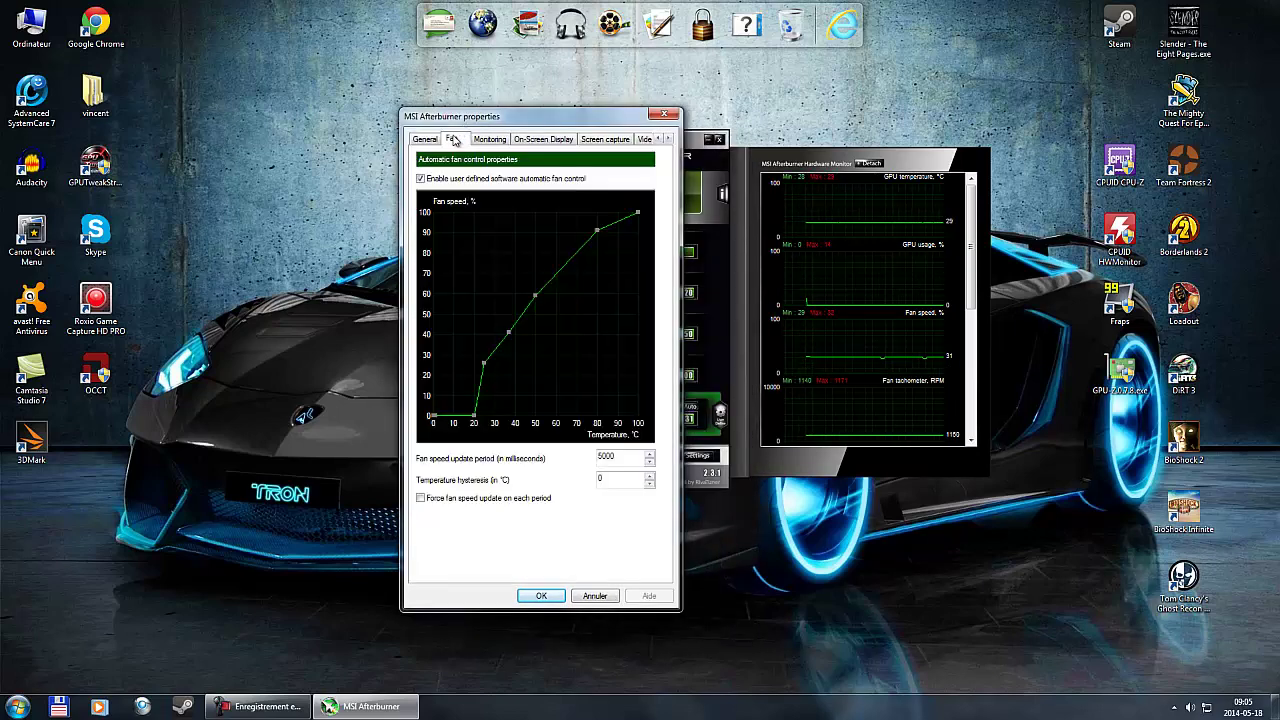
click(430, 179)
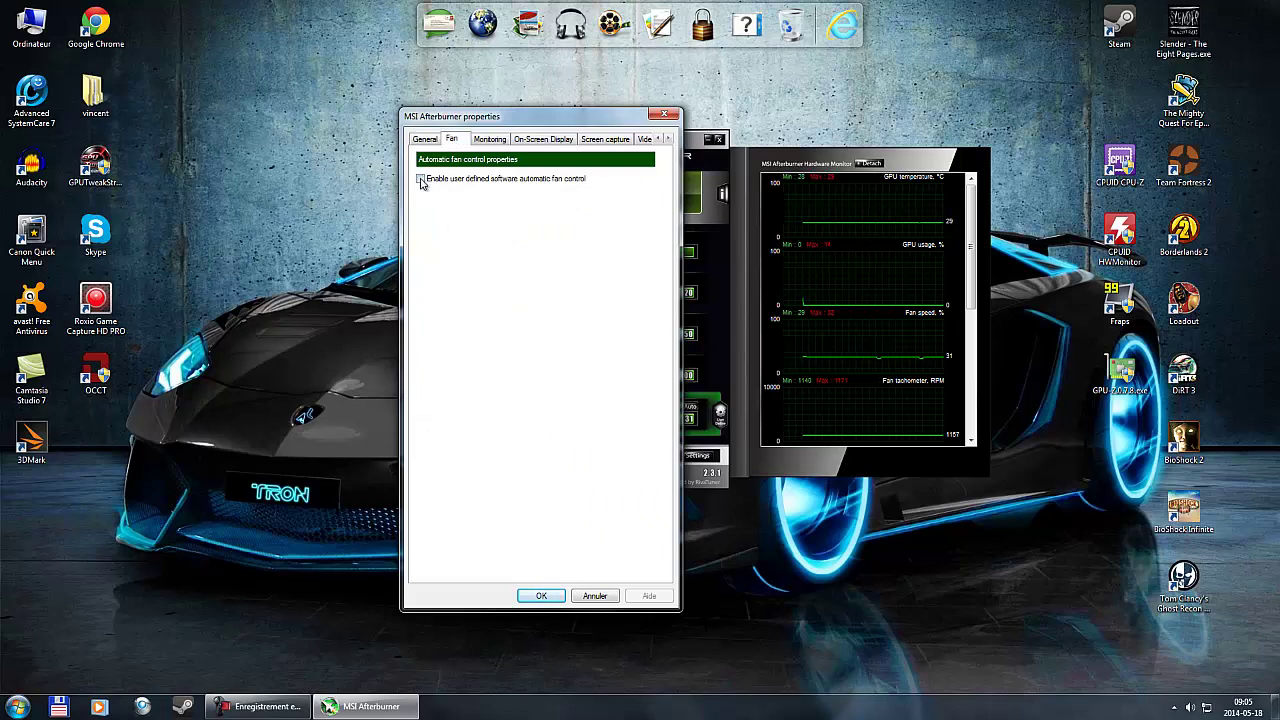
click(421, 180)
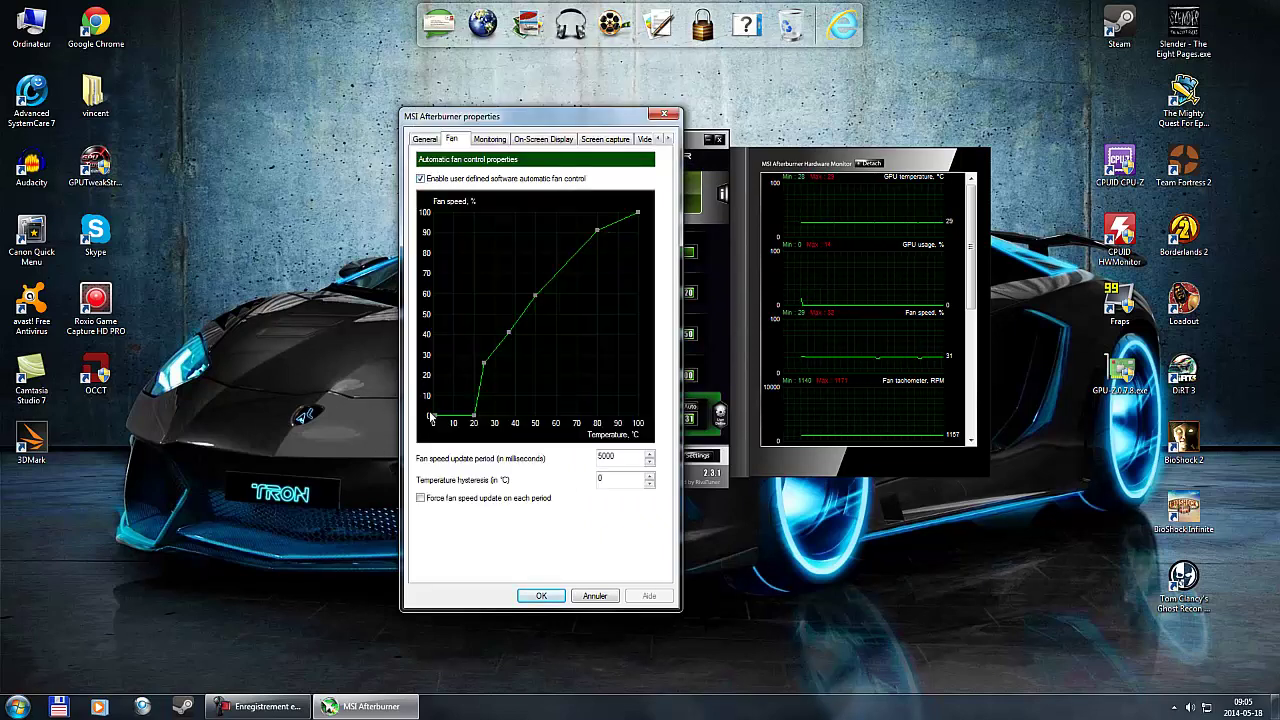